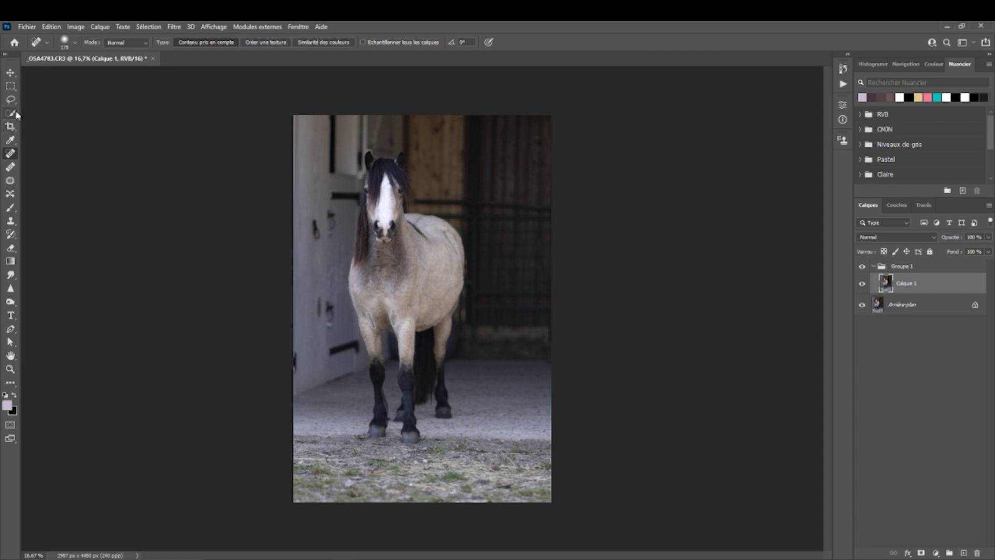
# Select the horse with the Object Selection tool and open the selection in Select and Mask
pyautogui.click(10, 113)
pyautogui.click(78, 116)
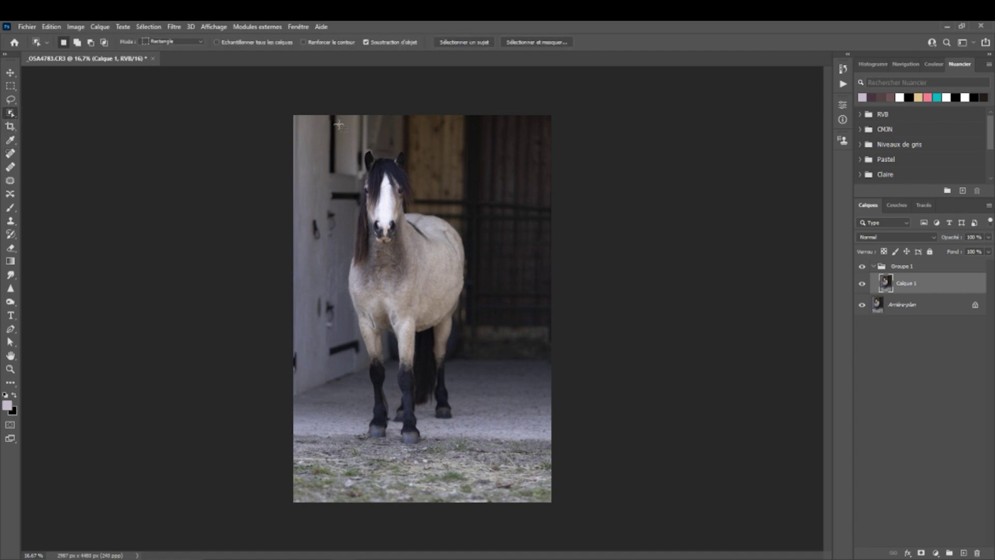
pyautogui.moveTo(332, 126); pyautogui.dragTo(465, 448)
pyautogui.click(149, 27)
pyautogui.moveTo(120, 29)
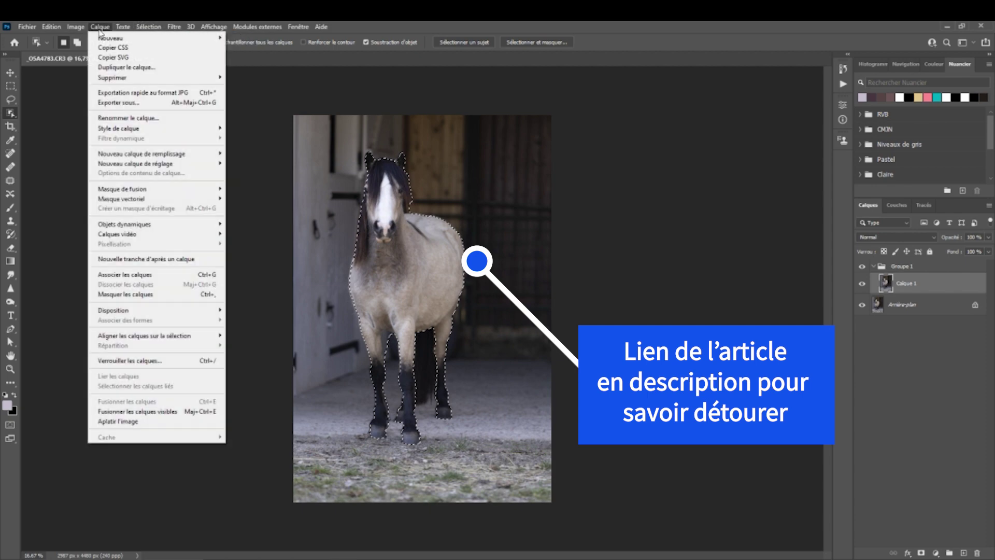
pyautogui.moveTo(214, 27)
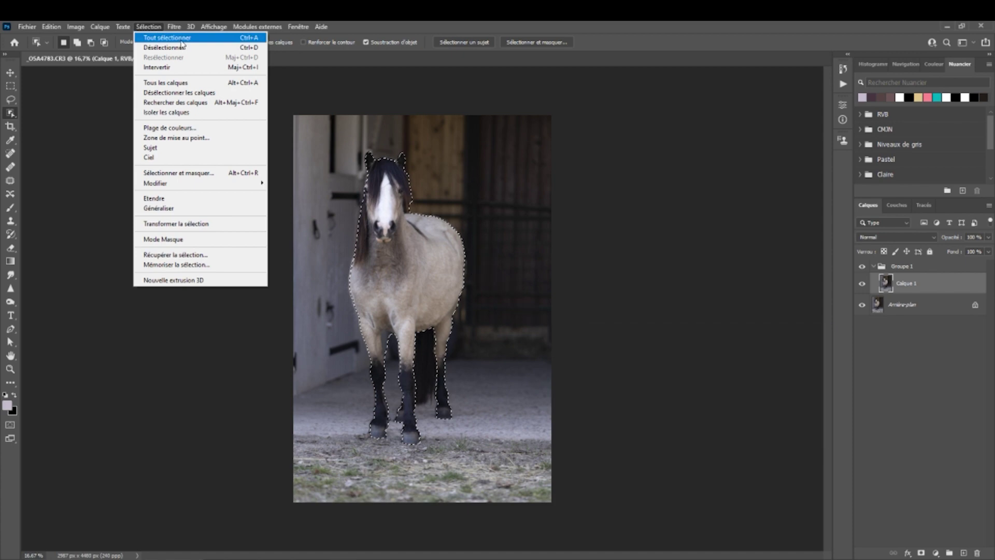
pyautogui.click(210, 173)
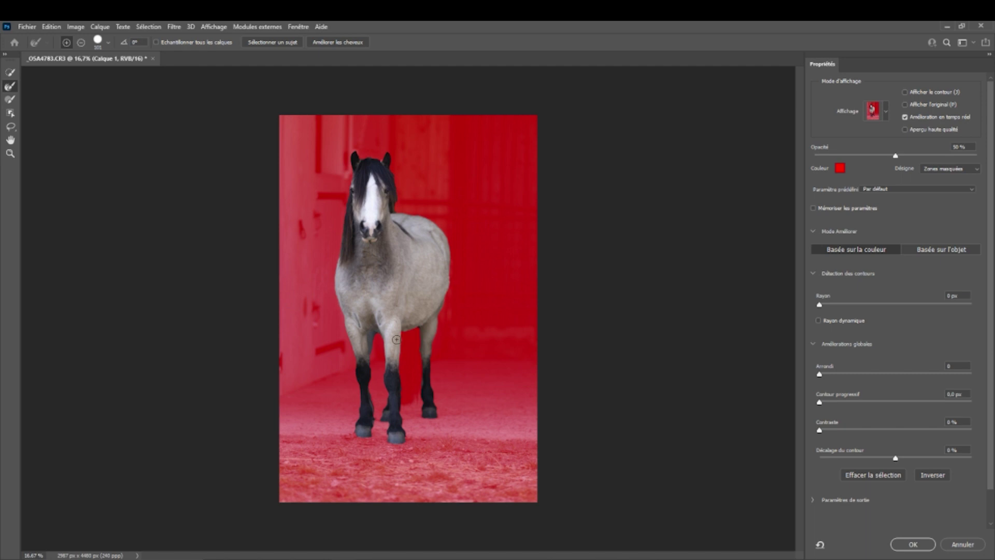
# Add the horse's tail between the hind legs to the selection with the Brush tool
pyautogui.keyDown('alt'); pyautogui.moveTo(404, 346); pyautogui.dragTo(422, 346); pyautogui.keyUp('alt')
pyautogui.click(412, 333)
pyautogui.click(81, 42)
pyautogui.click(9, 99)
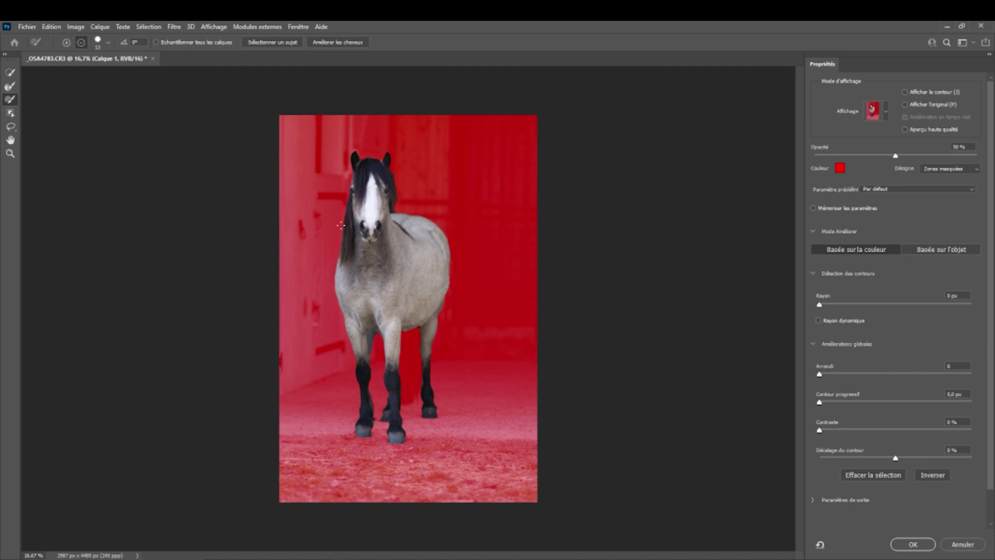
pyautogui.moveTo(404, 324)
pyautogui.mouseDown()
pyautogui.moveTo(405, 358)
pyautogui.moveTo(403, 305)
pyautogui.moveTo(408, 394)
pyautogui.mouseUp()
# Refine the selection edges around the lower tail and between the front legs with the Refine Edge brush
pyautogui.press('r')
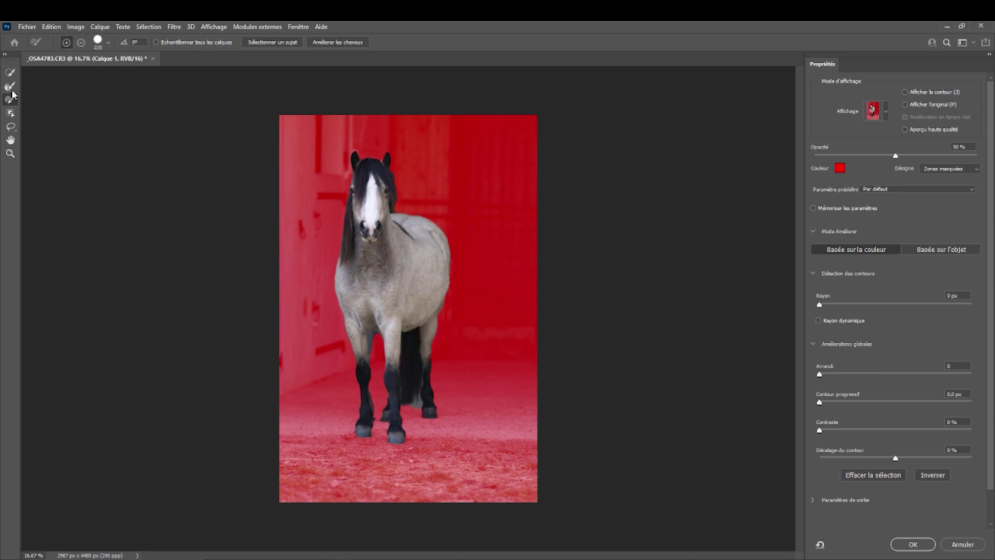
pyautogui.scroll(2, 416, 387)
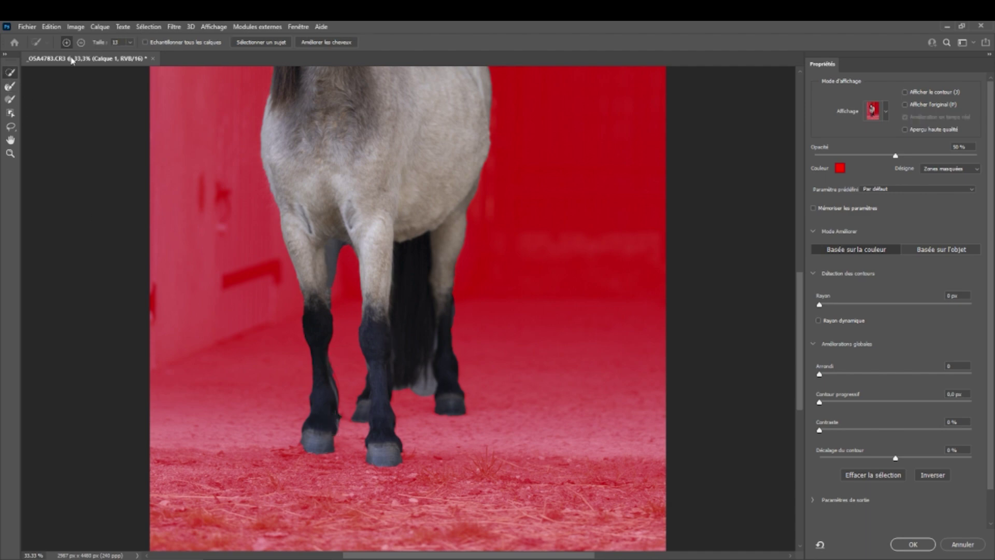
pyautogui.press('w')
pyautogui.press('r')
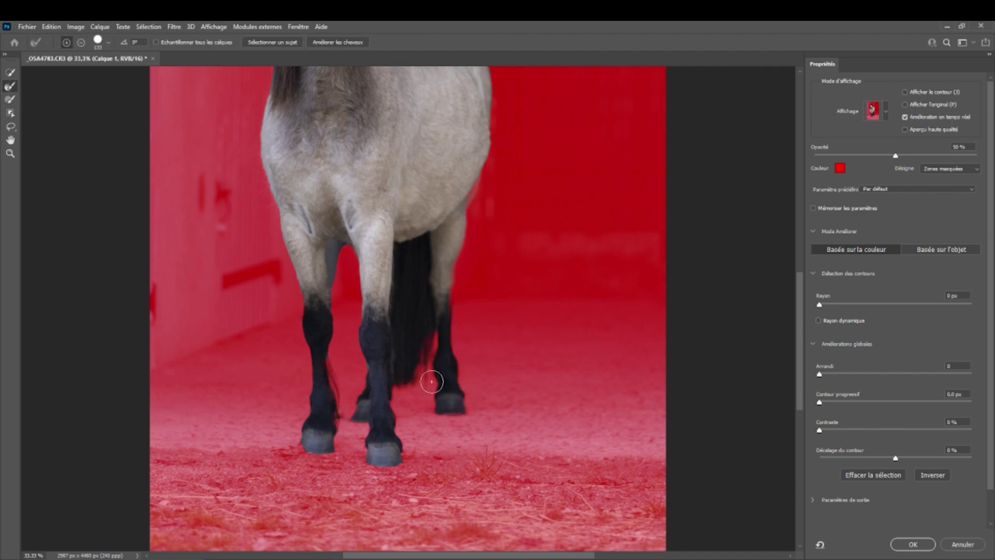
pyautogui.moveTo(336, 252); pyautogui.dragTo(337, 280)
# Clean up the selection around the horse's head, ears and mane with the Brush and Refine Edge tools
pyautogui.press('space')
pyautogui.moveTo(376, 231); pyautogui.dragTo(356, 421)
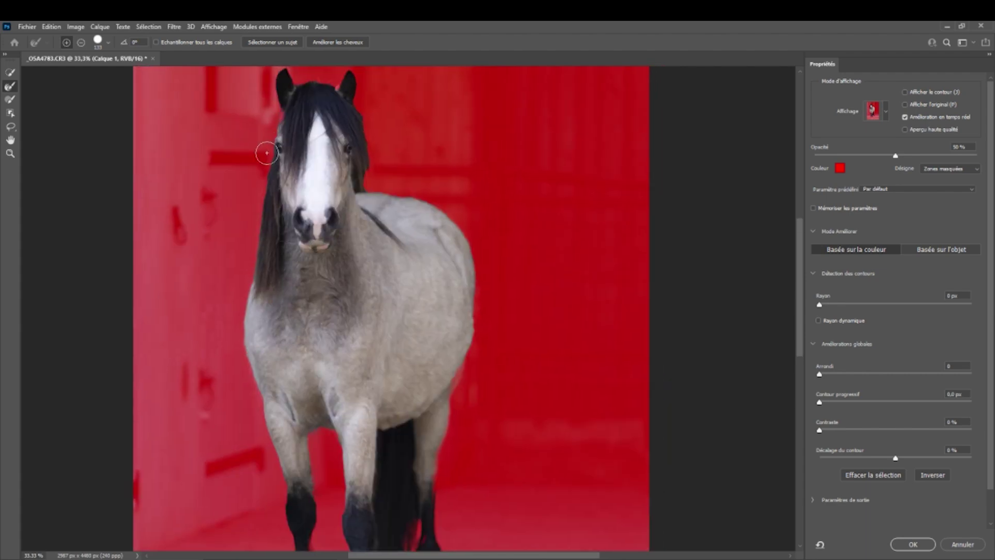
pyautogui.press('space')
pyautogui.moveTo(480, 274); pyautogui.dragTo(470, 341)
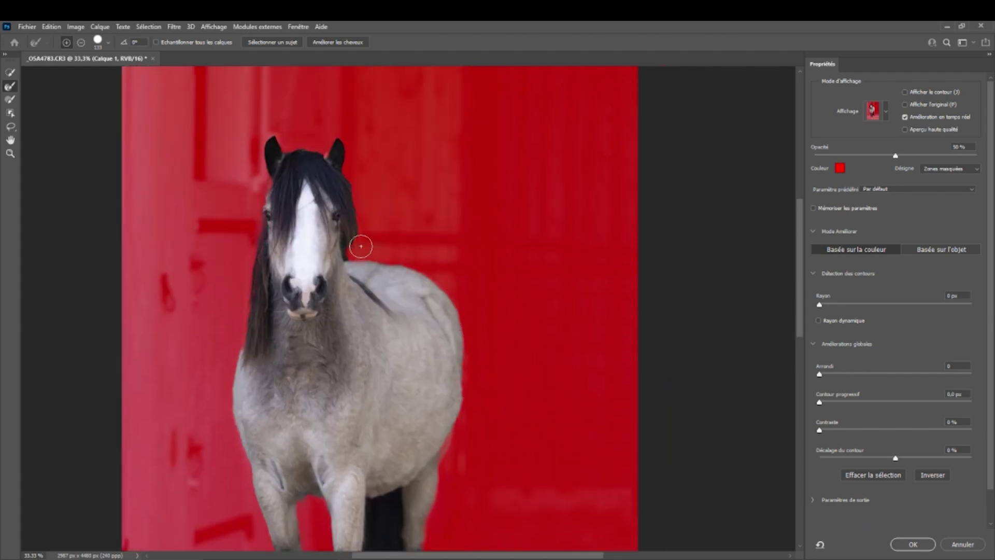
pyautogui.hotkey('ctrl', '+')
pyautogui.hotkey('ctrl', '+')
pyautogui.press('space')
pyautogui.press('b')
pyautogui.moveTo(233, 222); pyautogui.dragTo(202, 236)
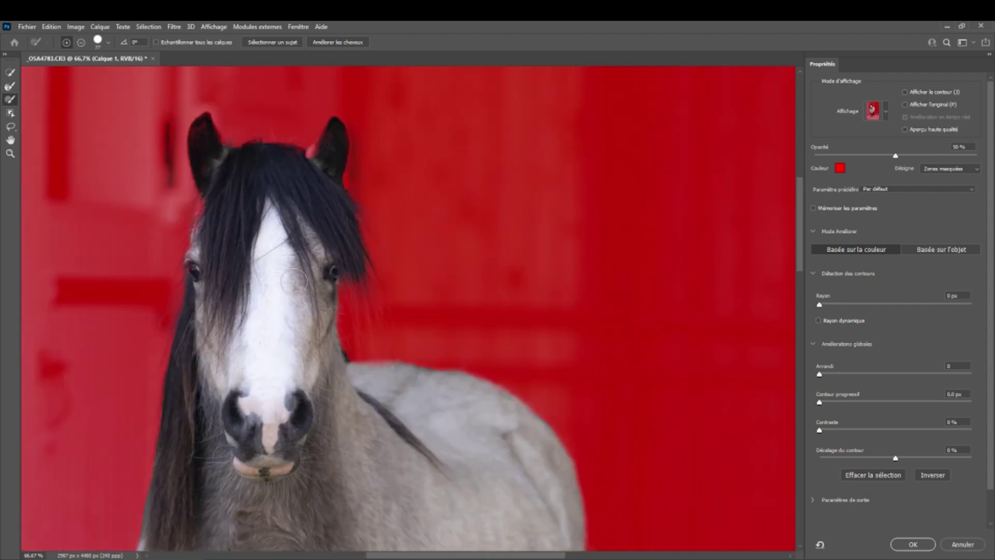
pyautogui.press('r')
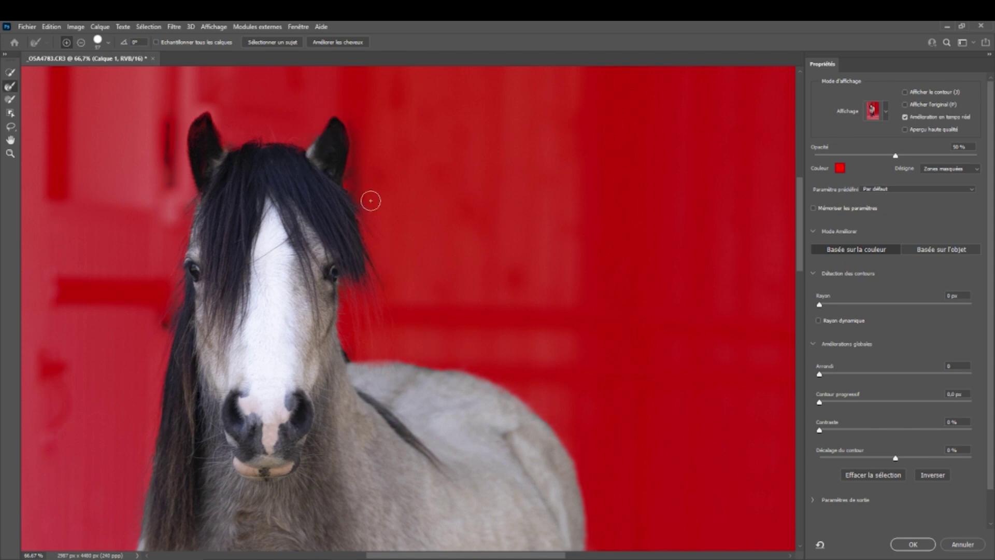
# Refine the selection edges along the horse's body and legs, and check the whole cutout
pyautogui.moveTo(472, 314); pyautogui.dragTo(418, 124)
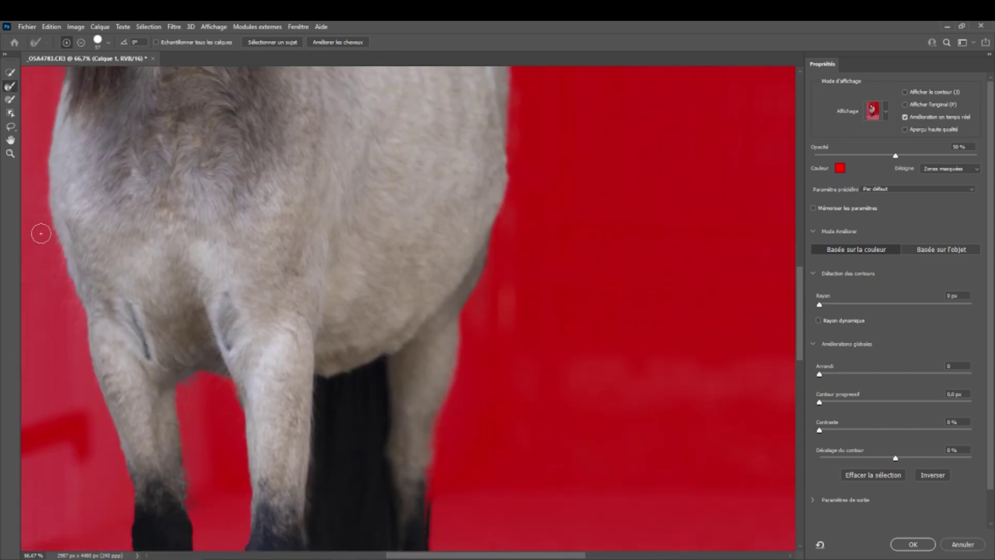
pyautogui.moveTo(185, 421); pyautogui.dragTo(187, 351)
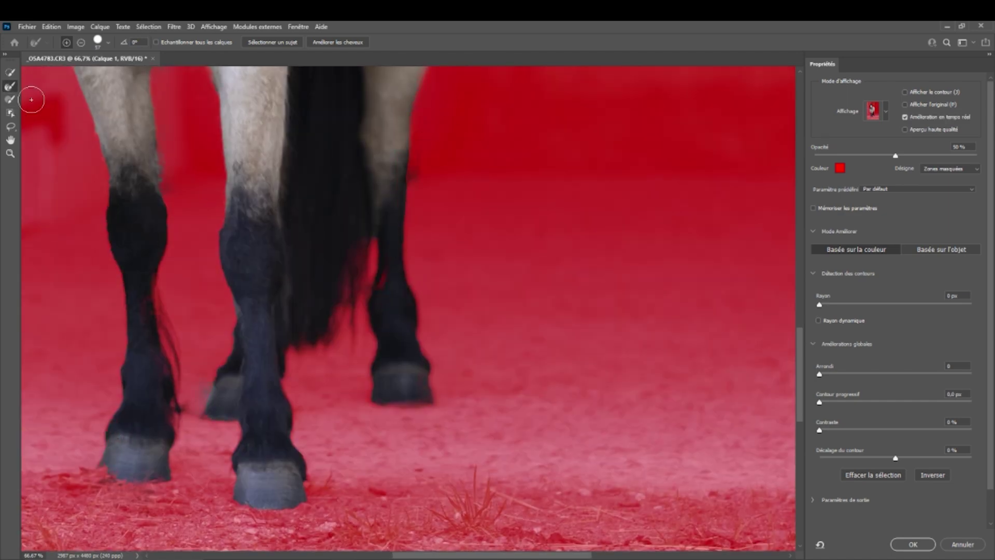
pyautogui.click(10, 99)
pyautogui.doubleClick(10, 140)
pyautogui.click(8, 99)
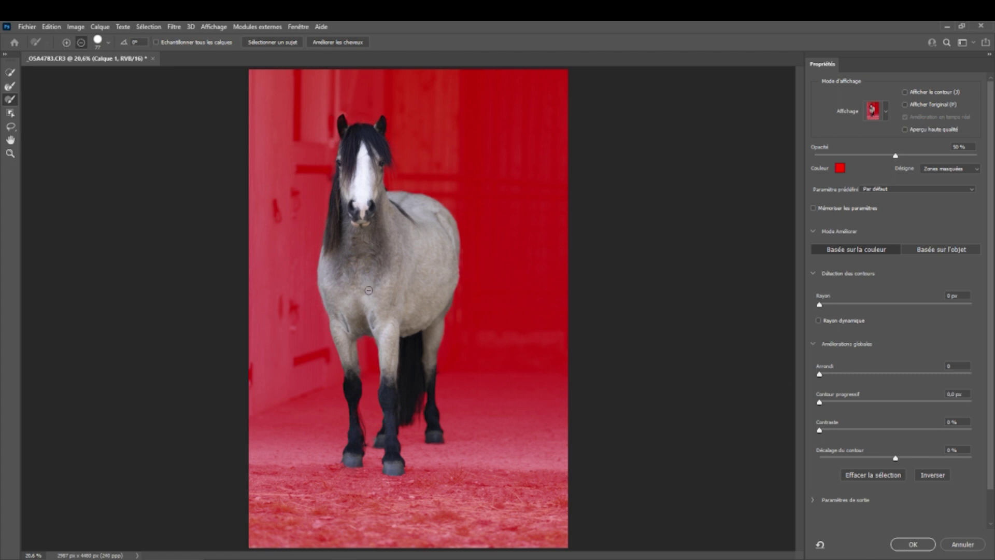
# Apply the refined selection and turn it into a layer mask on Calque 1
pyautogui.click(912, 544)
pyautogui.click(916, 544)
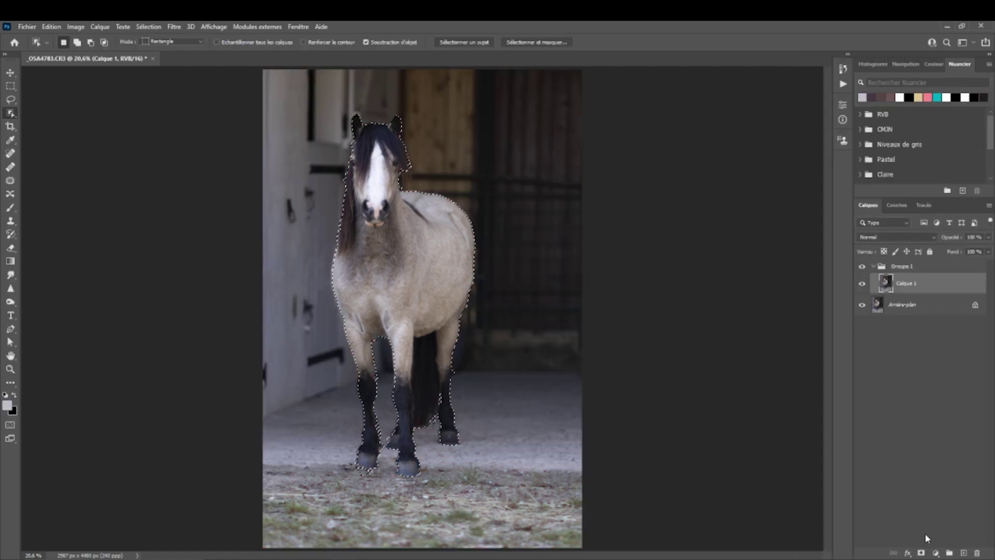
pyautogui.click(922, 553)
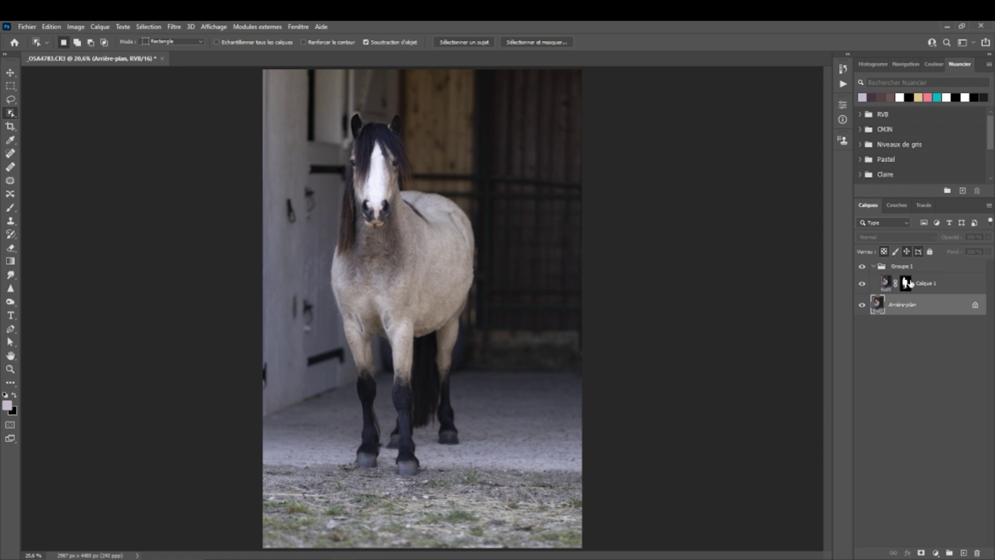
pyautogui.click(907, 289)
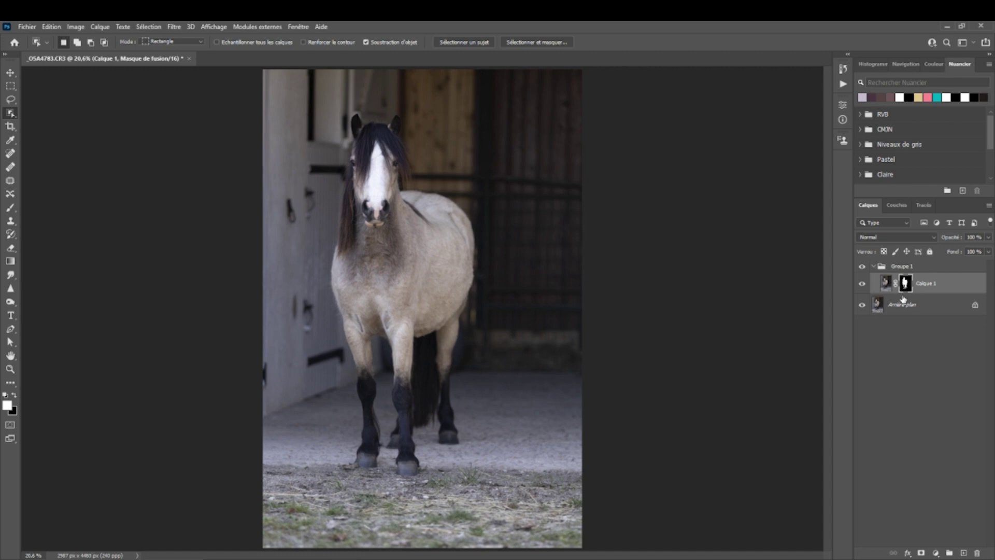
# Duplicate the background layer, place the copy in Groupe 1 below Calque 1, and hide the original background
pyautogui.hotkey('alt', '[')
pyautogui.hotkey('ctrl', 'j')
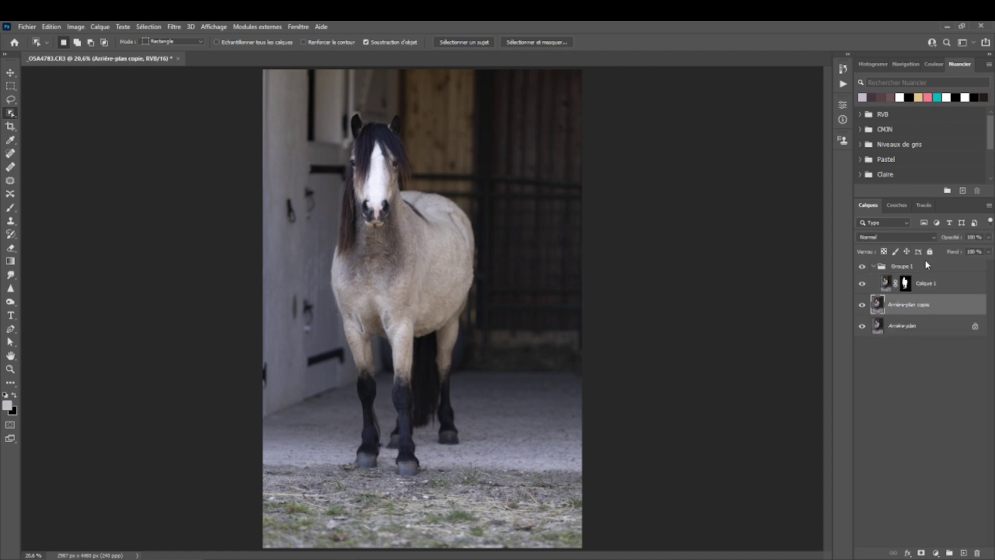
pyautogui.moveTo(906, 310); pyautogui.dragTo(907, 288)
pyautogui.click(866, 326)
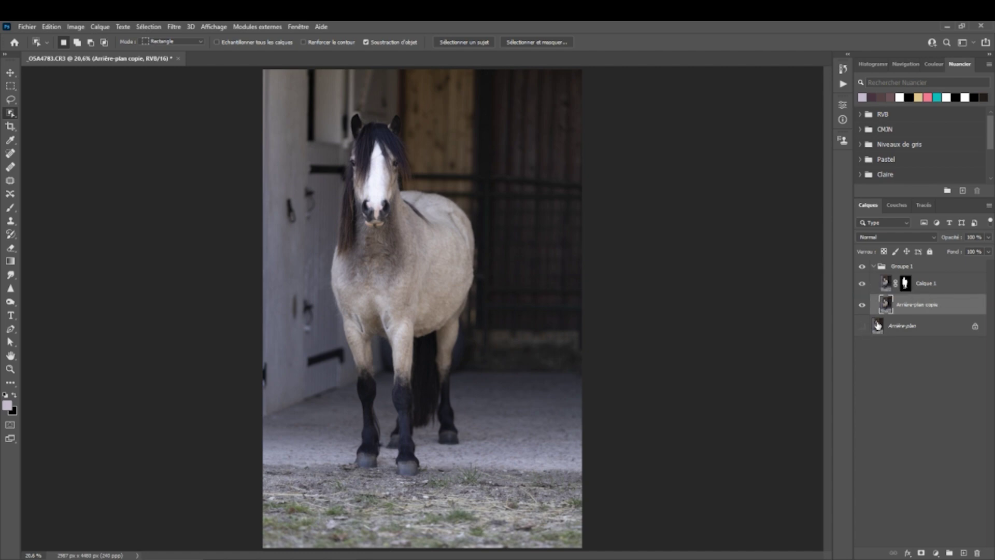
# Rename the background copy in Groupe 1 as Fond
pyautogui.doubleClick(918, 305)
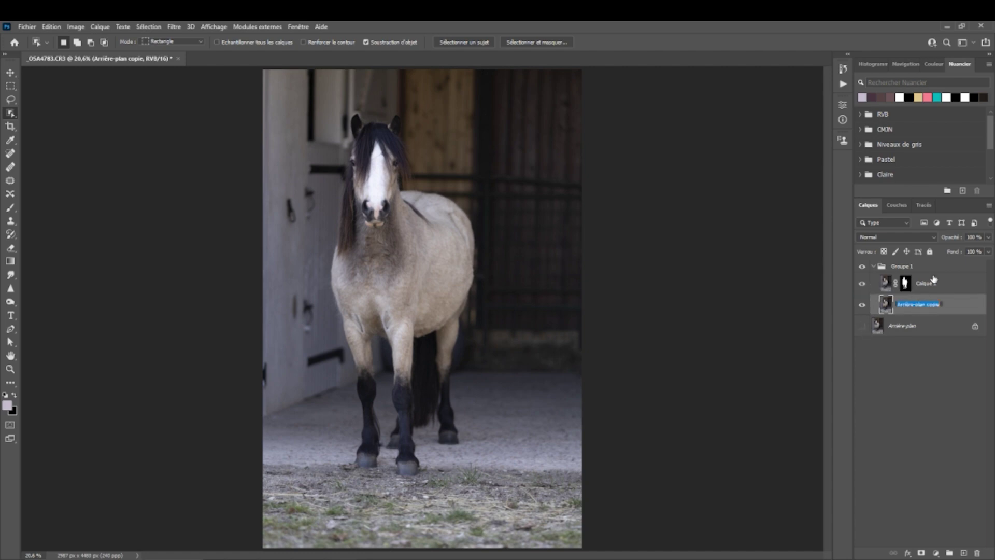
pyautogui.write('Dond')
pyautogui.press('Return')
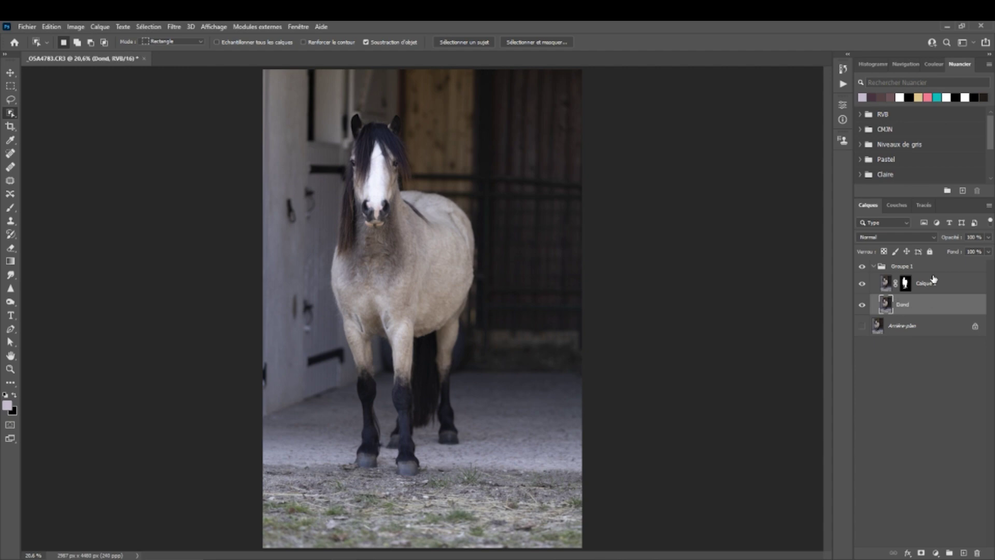
pyautogui.doubleClick(901, 310)
pyautogui.press('Return')
# Rename the masked horse layer Calque 1 as Cheval
pyautogui.doubleClick(926, 286)
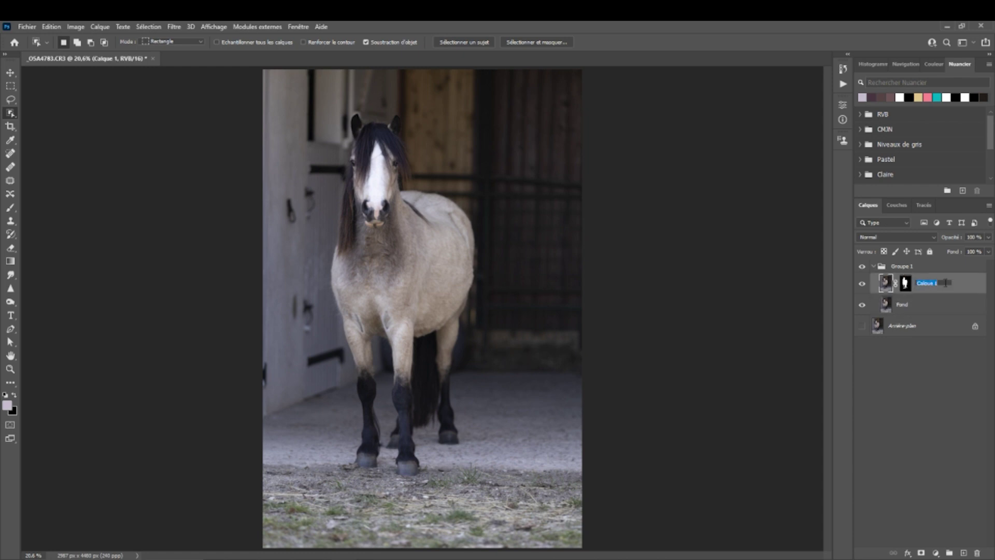
pyautogui.write('Cheval')
pyautogui.press('Return')
# Add a Brightness/Contrast adjustment above the Fond layer with contrast 100 and strongly reduced brightness to darken the background
pyautogui.click(894, 307)
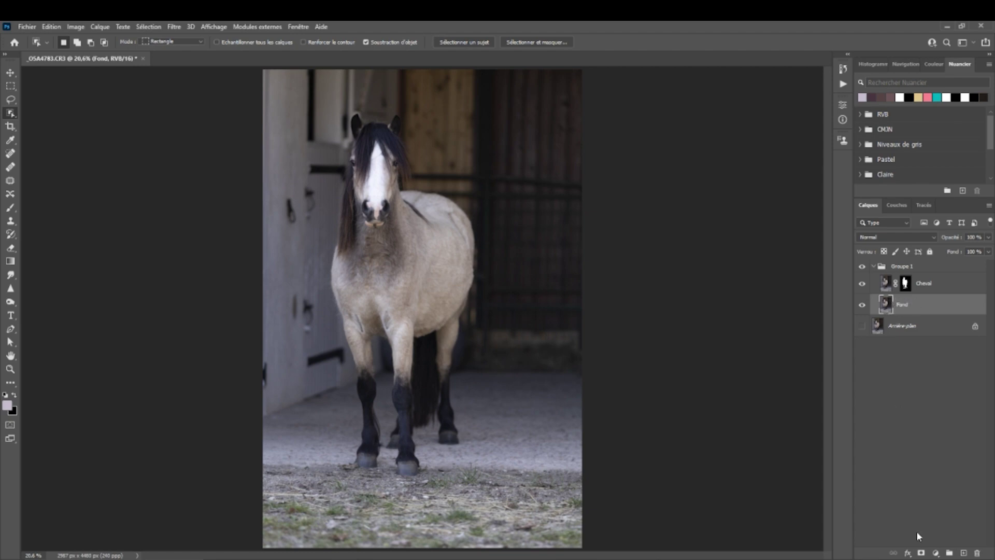
pyautogui.click(935, 552)
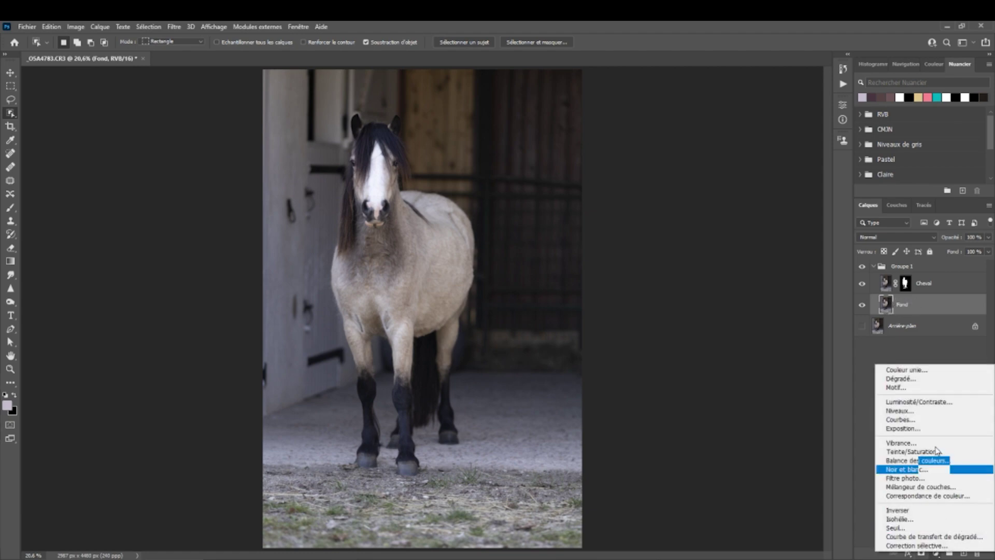
pyautogui.click(943, 403)
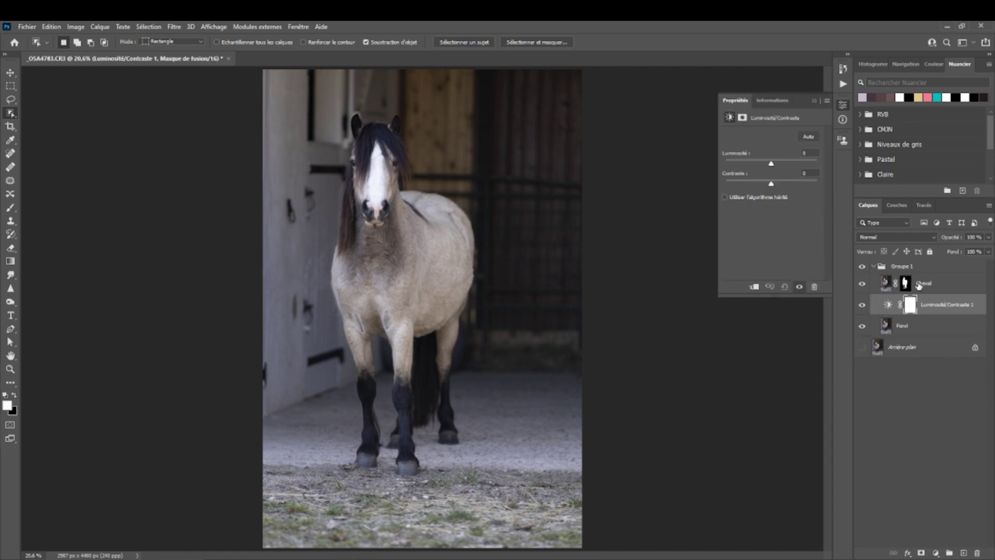
pyautogui.moveTo(771, 164); pyautogui.dragTo(822, 186)
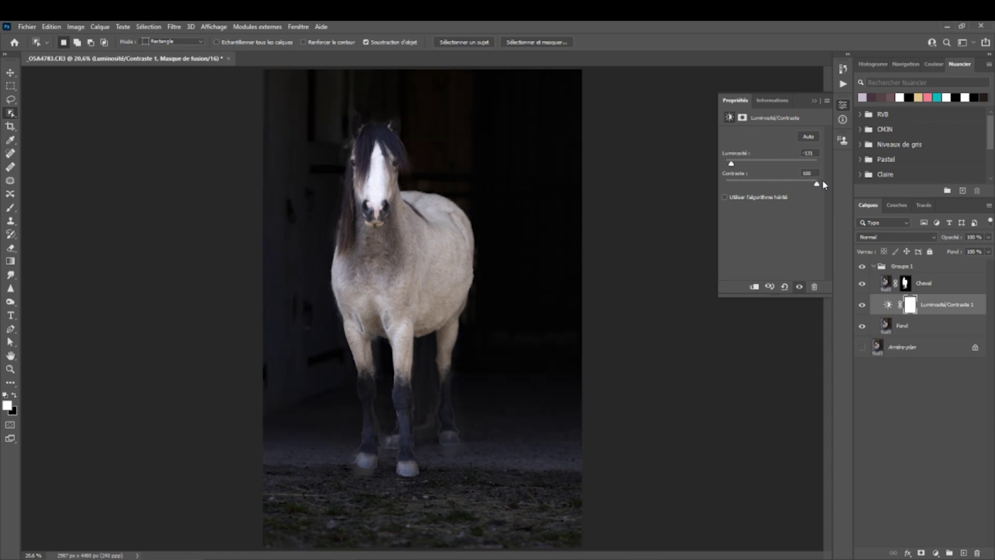
pyautogui.moveTo(771, 162); pyautogui.dragTo(739, 166)
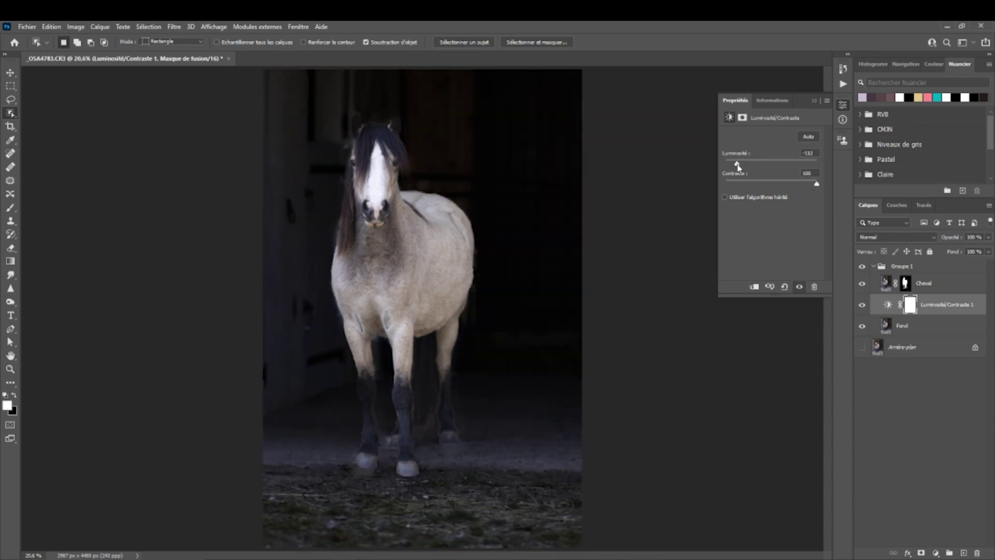
pyautogui.click(814, 101)
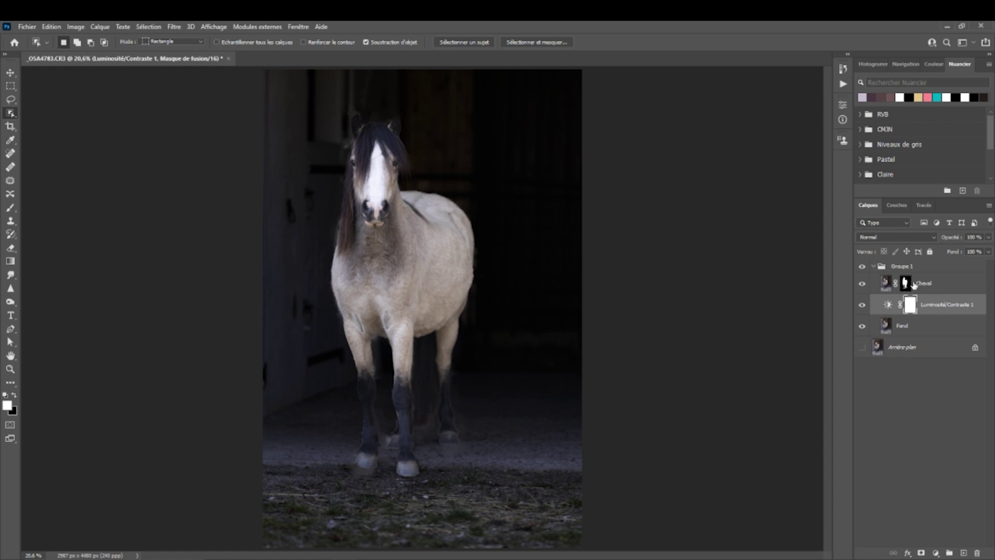
# Add an Exposure adjustment above the Brightness/Contrast layer and lower the exposure to about -2
pyautogui.click(910, 291)
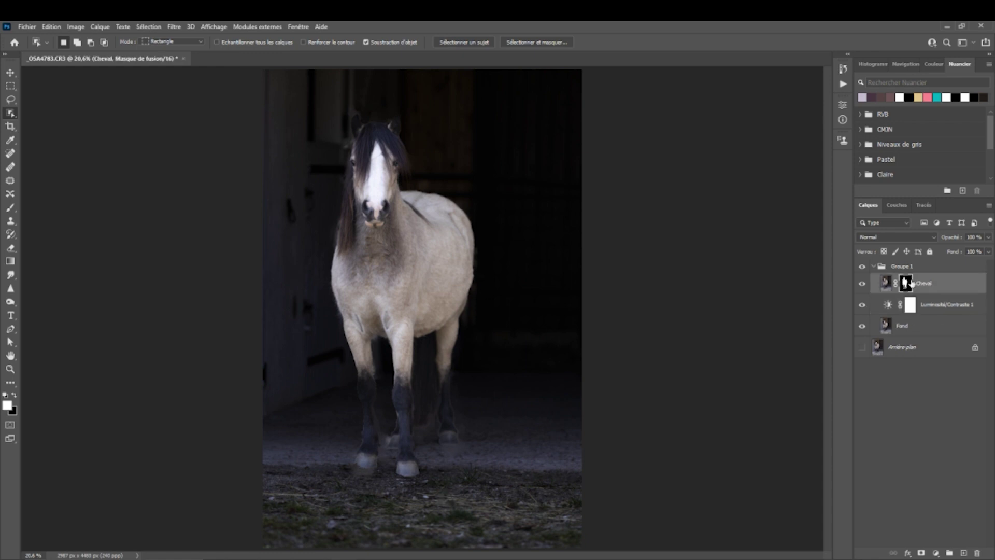
pyautogui.click(909, 302)
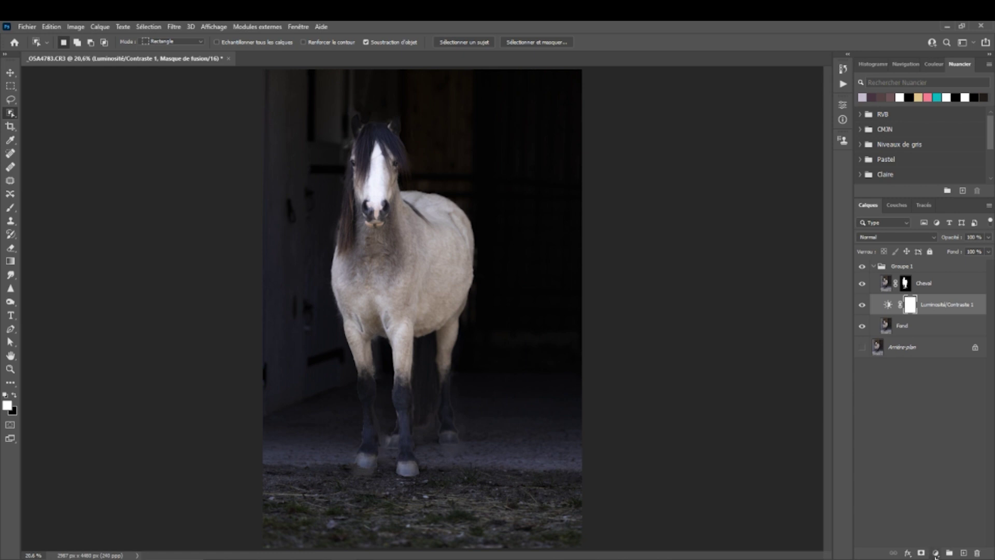
pyautogui.click(936, 554)
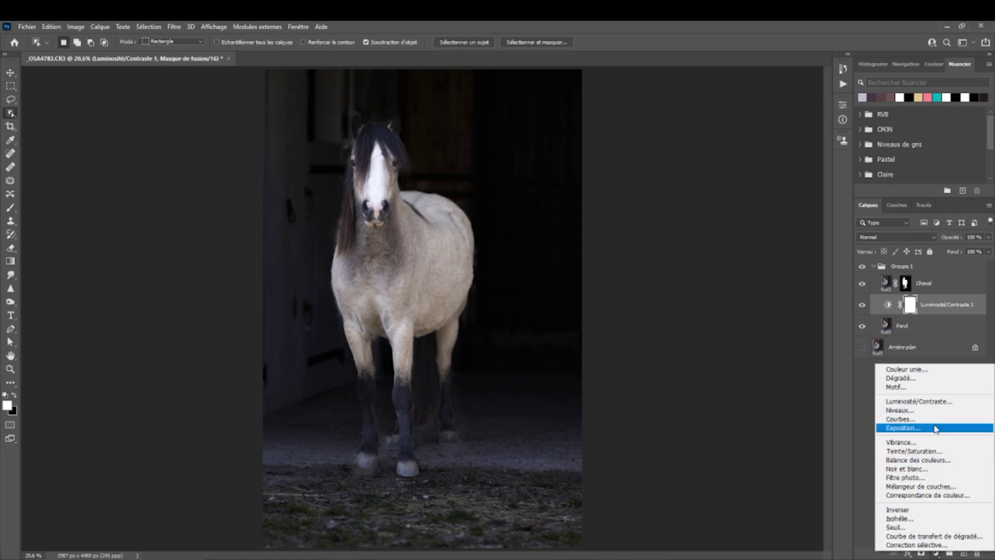
pyautogui.click(934, 427)
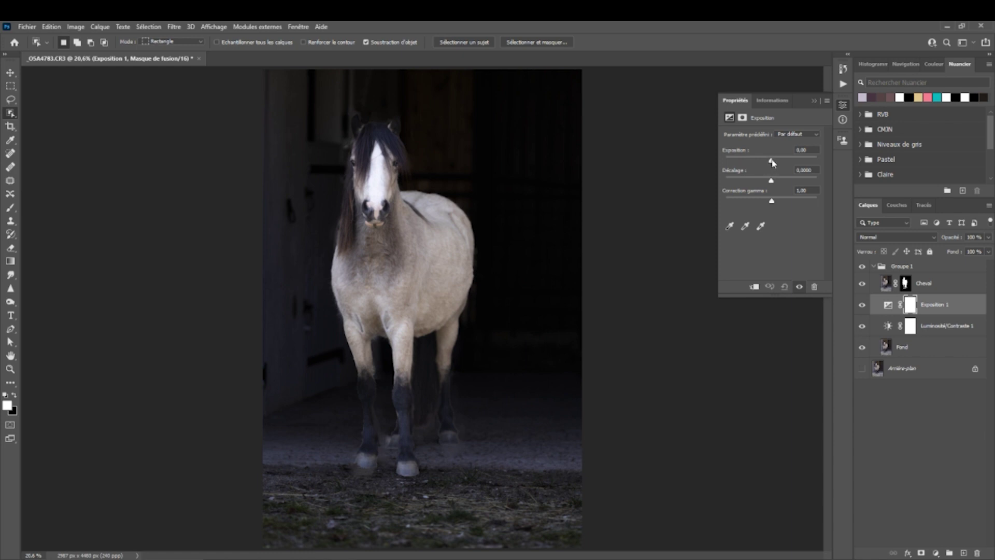
pyautogui.moveTo(773, 162); pyautogui.dragTo(751, 162)
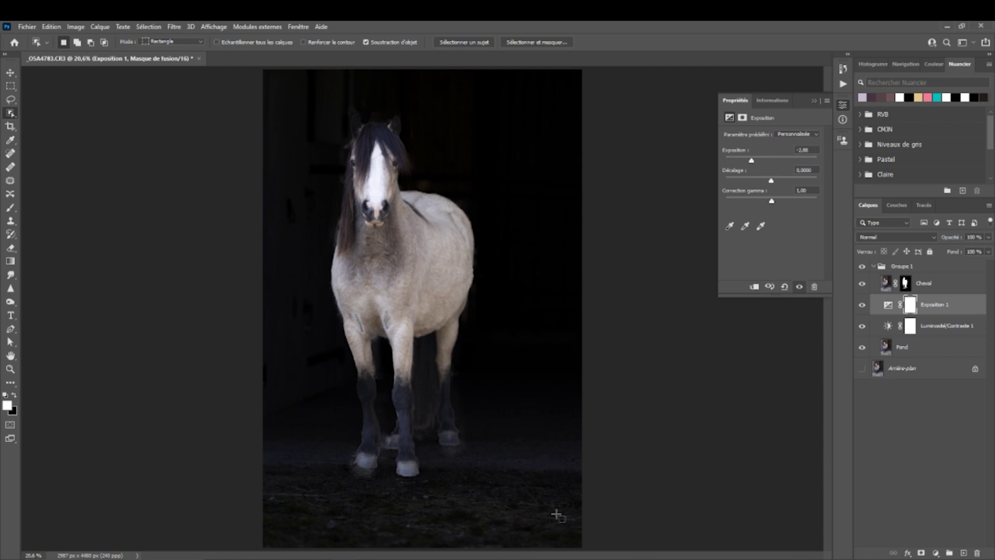
# Apply a vertical white-to-black linear gradient to the Exposure mask, fading the darkening from the horse's legs down to the foreground
pyautogui.press('g')
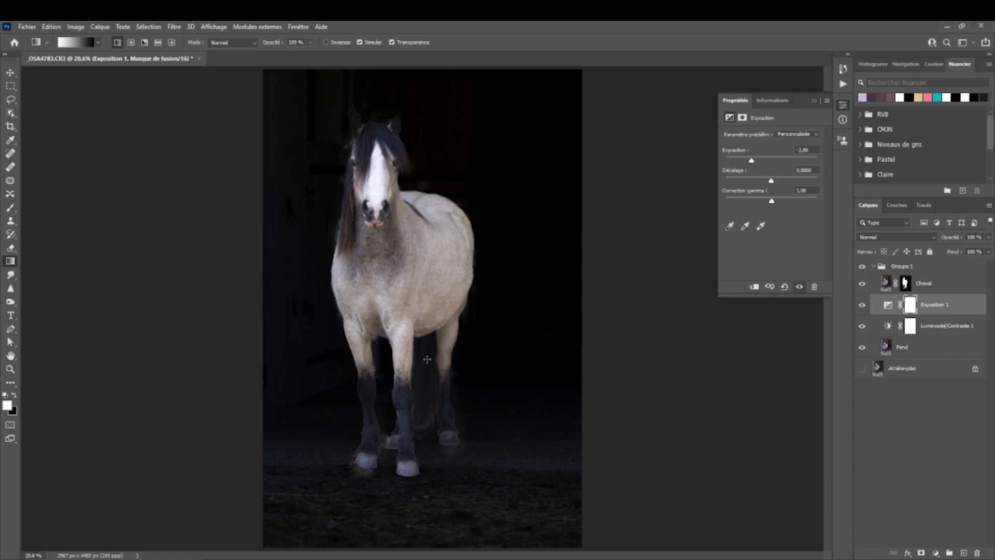
pyautogui.moveTo(347, 473); pyautogui.dragTo(289, 451)
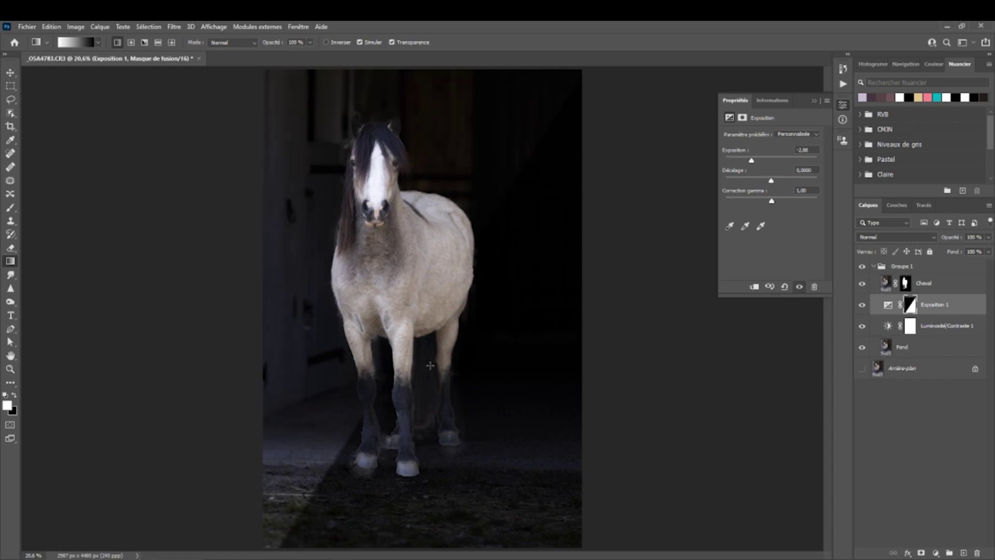
pyautogui.hotkey('ctrl', 'z')
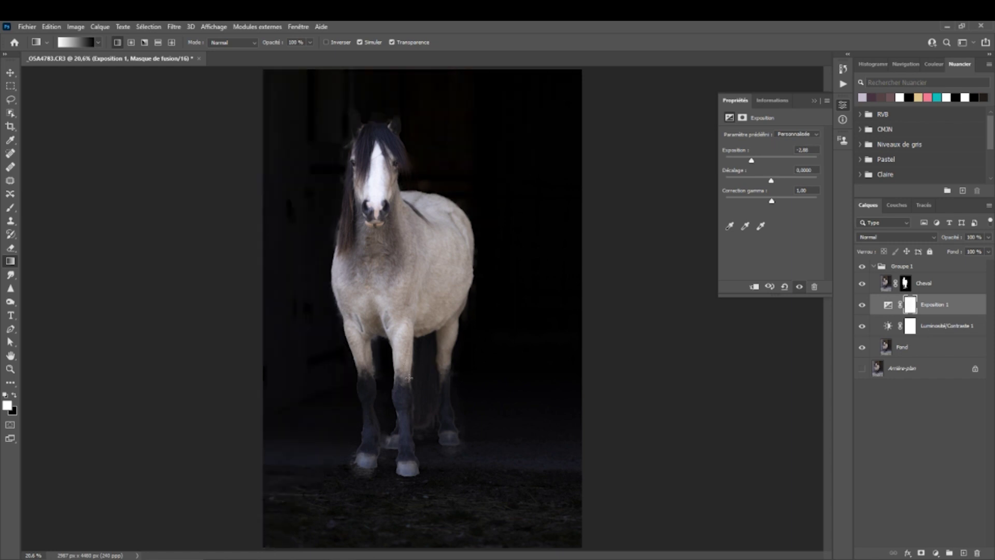
pyautogui.moveTo(409, 360); pyautogui.dragTo(419, 542)
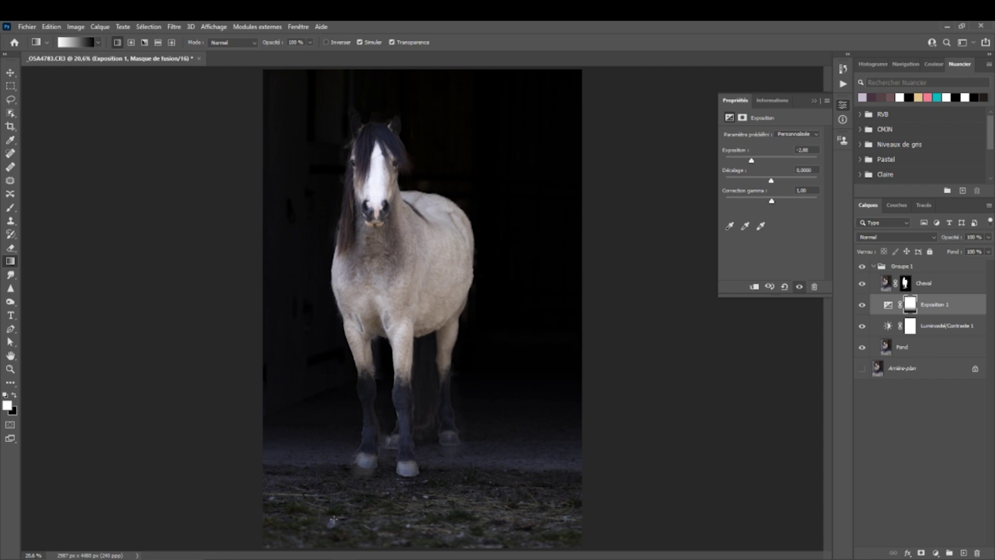
# Target the Brightness/Contrast mask and try fading it over the ground with the white-to-black gradient
pyautogui.click(905, 331)
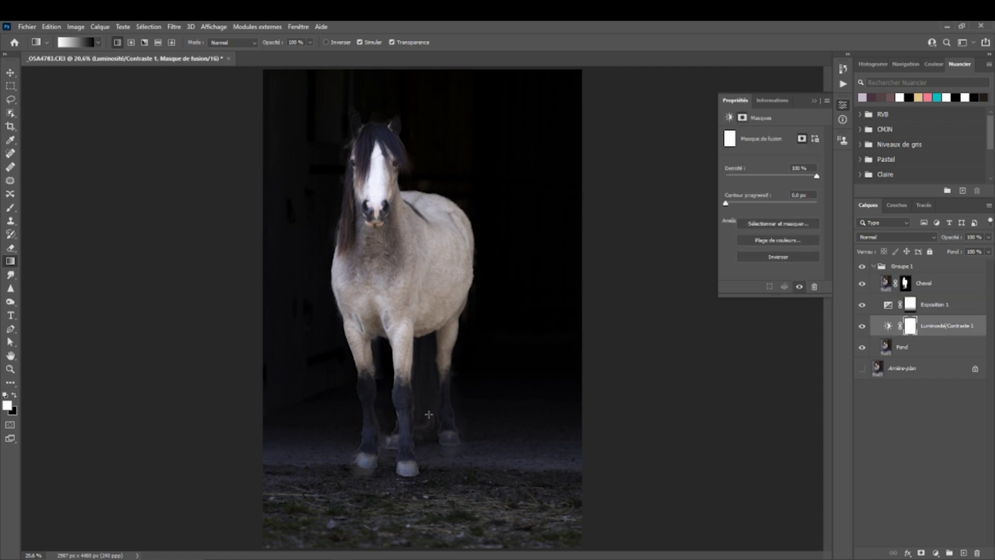
pyautogui.moveTo(432, 394); pyautogui.dragTo(434, 550)
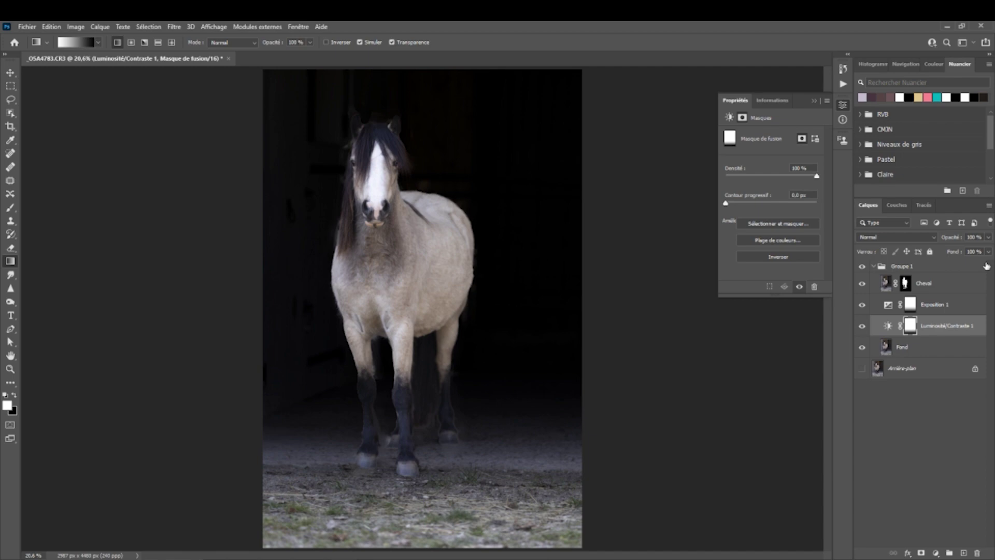
pyautogui.hotkey('ctrl', 'z')
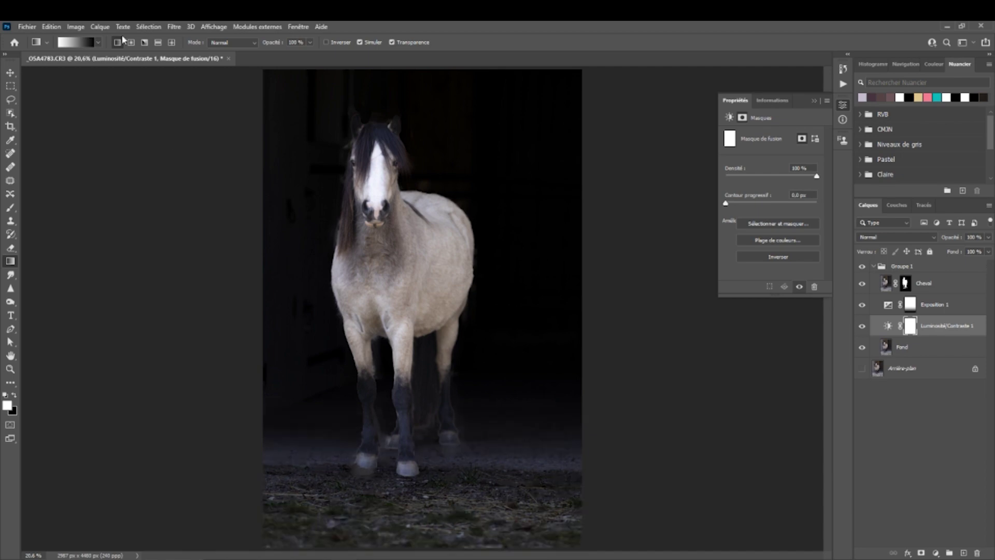
# Change the gradient's black end stop to mid grey 767676 and apply it vertically over the ground on the Brightness/Contrast mask
pyautogui.click(98, 44)
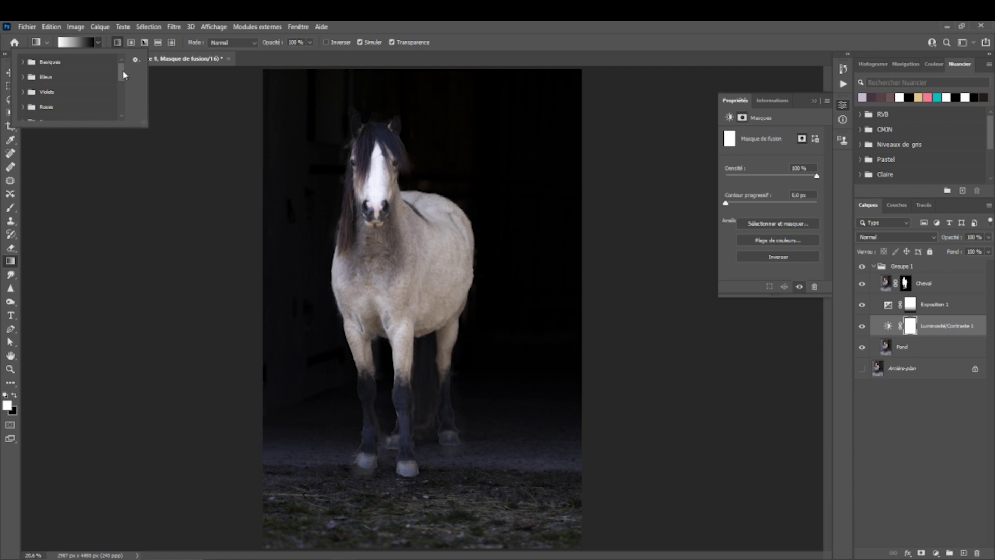
pyautogui.moveTo(122, 68); pyautogui.dragTo(95, 51)
pyautogui.press('alt')
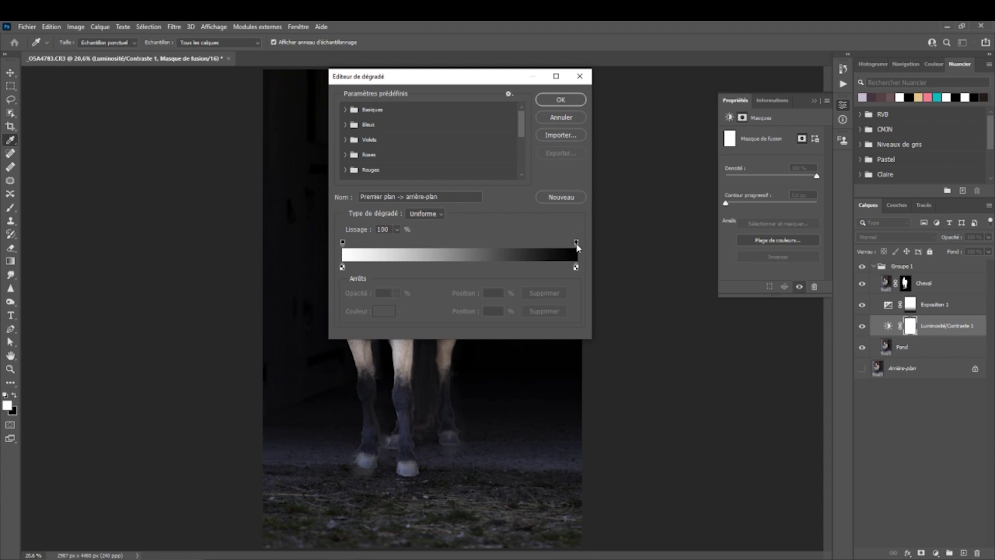
pyautogui.click(576, 243)
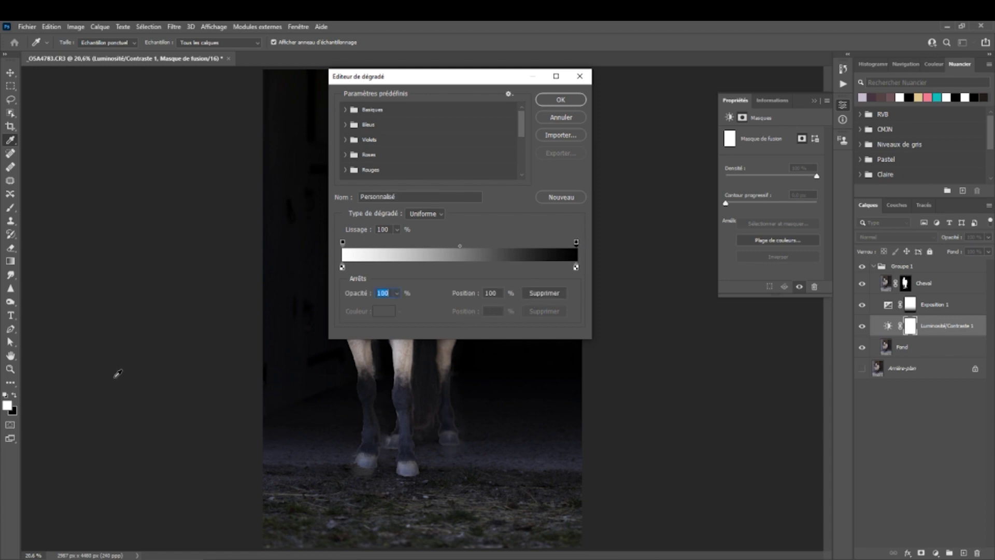
pyautogui.click(576, 267)
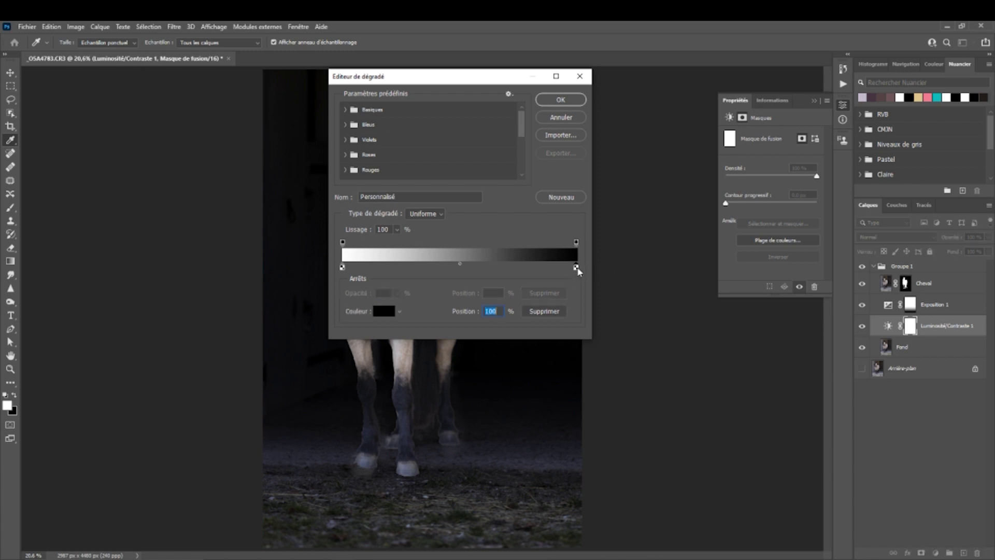
pyautogui.click(385, 311)
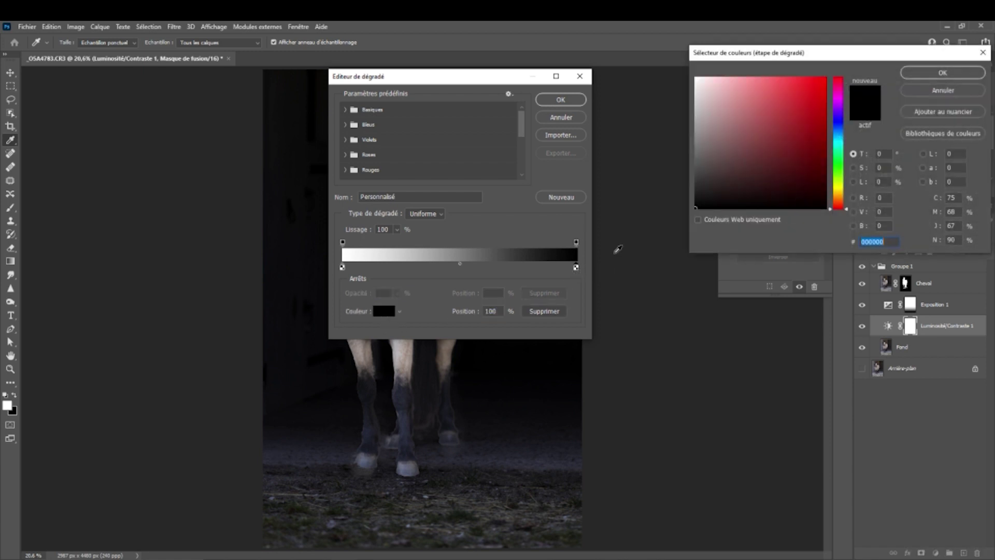
pyautogui.moveTo(714, 202); pyautogui.dragTo(686, 145)
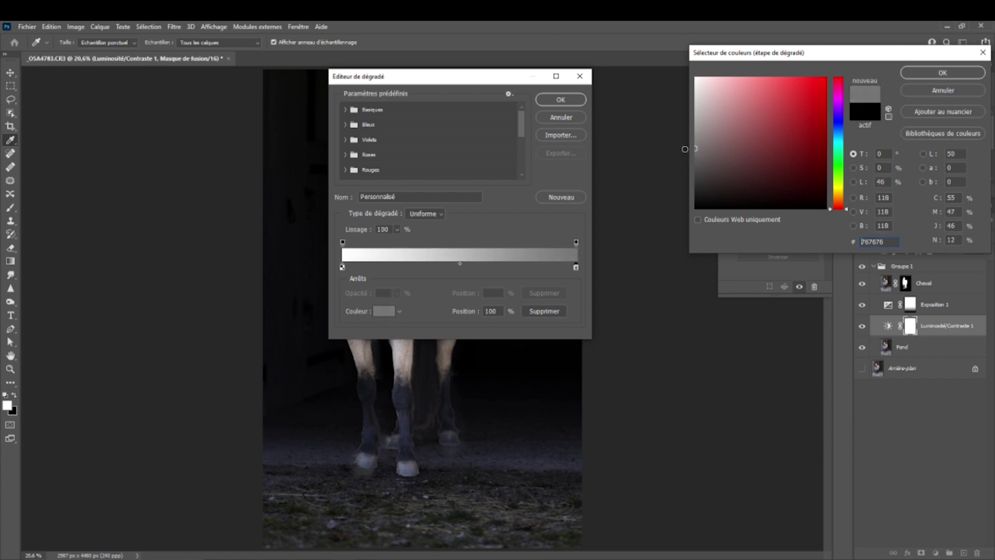
pyautogui.click(942, 73)
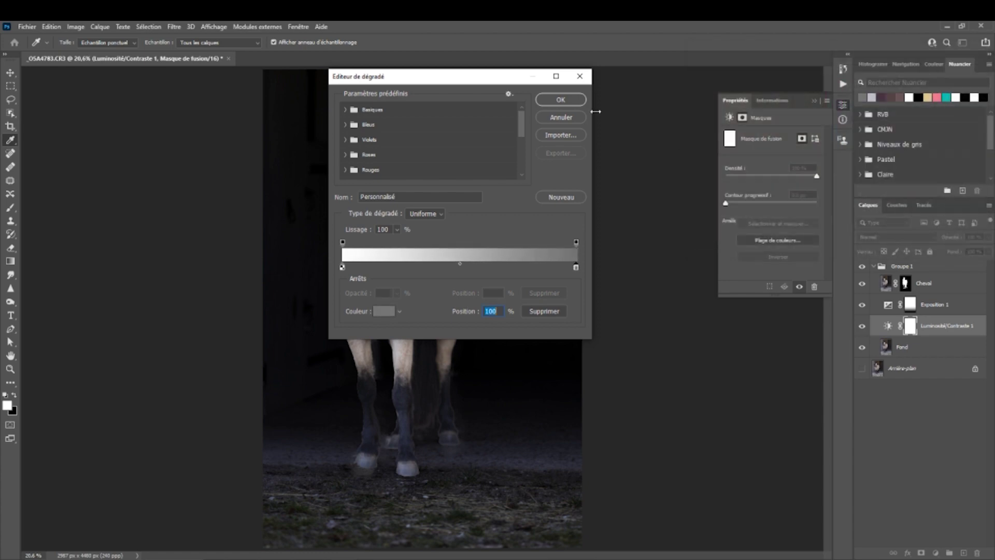
pyautogui.click(561, 99)
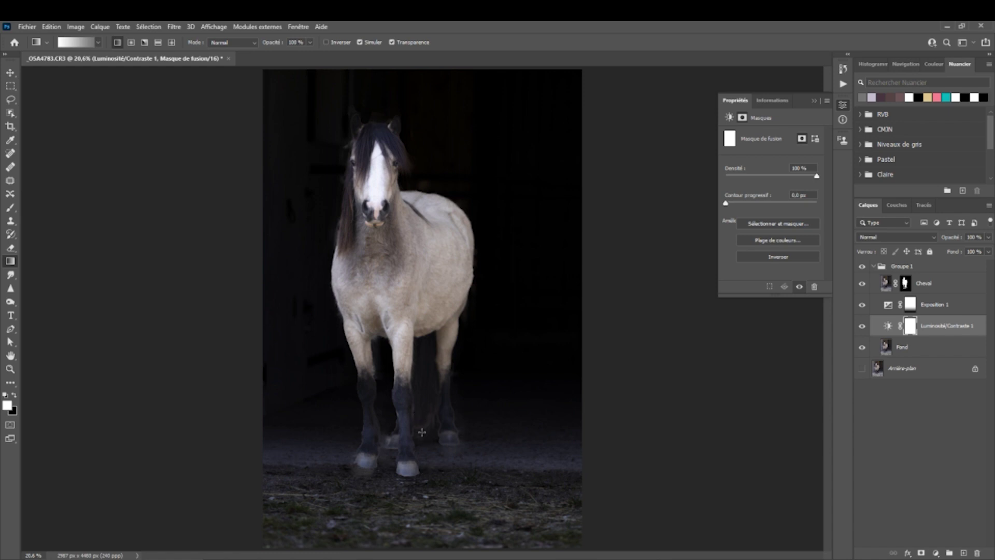
pyautogui.moveTo(429, 402); pyautogui.dragTo(431, 553)
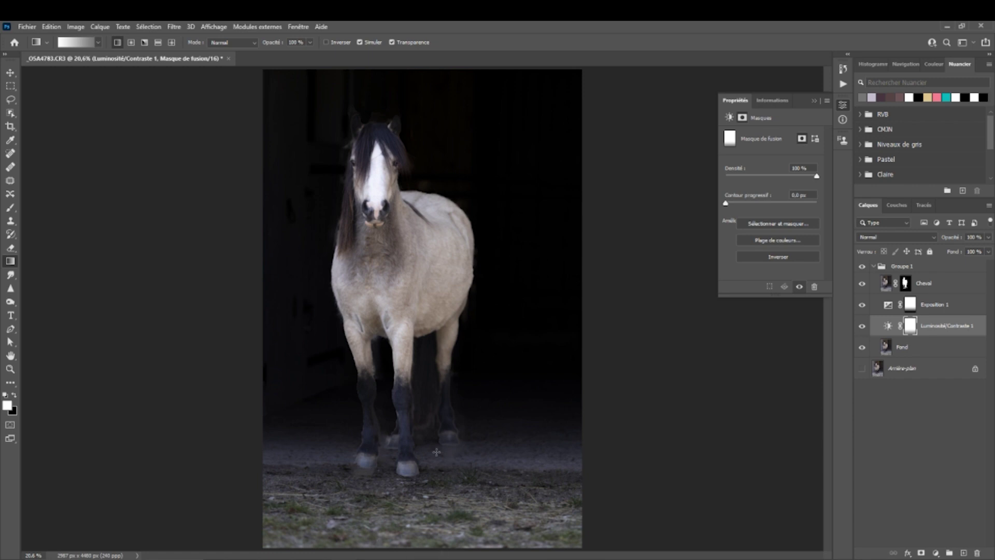
# Target the Cheval layer's mask, try a gradient across it and undo it
pyautogui.click(906, 282)
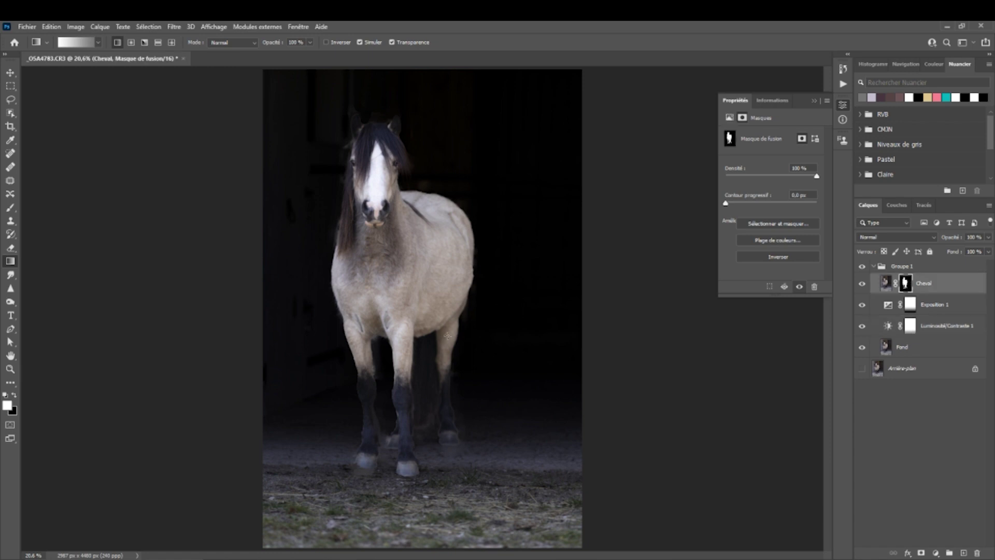
pyautogui.moveTo(547, 175); pyautogui.dragTo(435, 210)
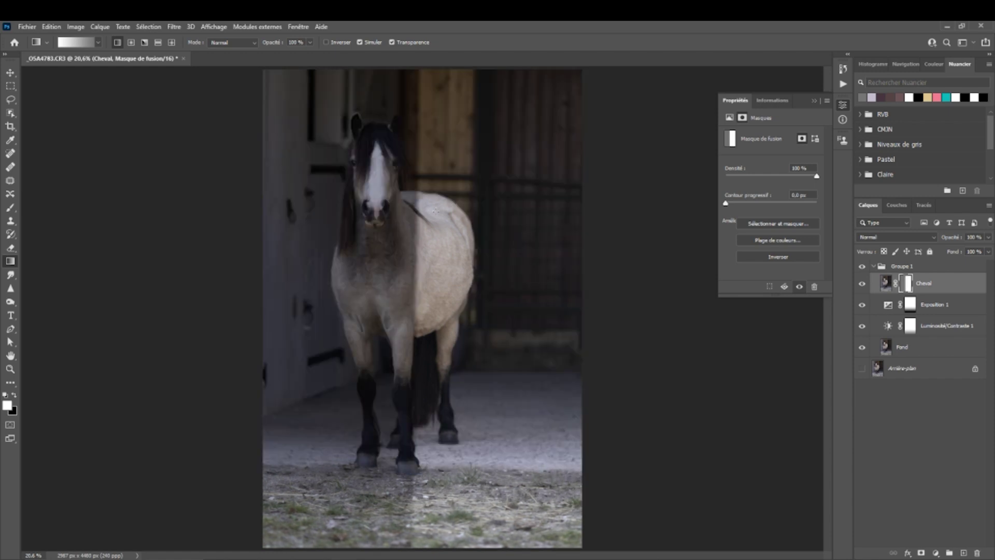
pyautogui.hotkey('ctrl', 'z')
# Select the Brush with the preset "Arrondi adouci pression sur l'opacité" and enlarge its soft tip to about 332 px
pyautogui.press('h')
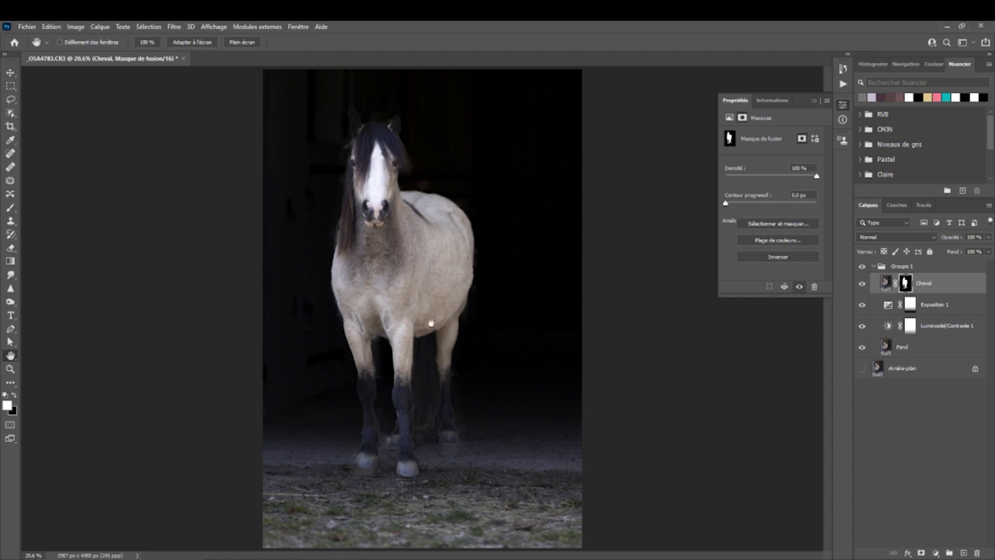
pyautogui.press('b')
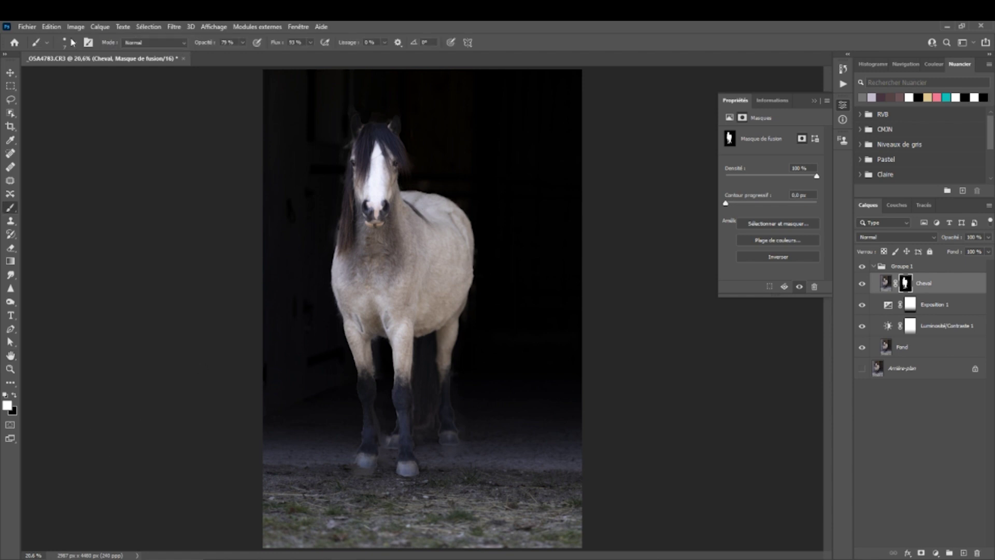
pyautogui.click(74, 43)
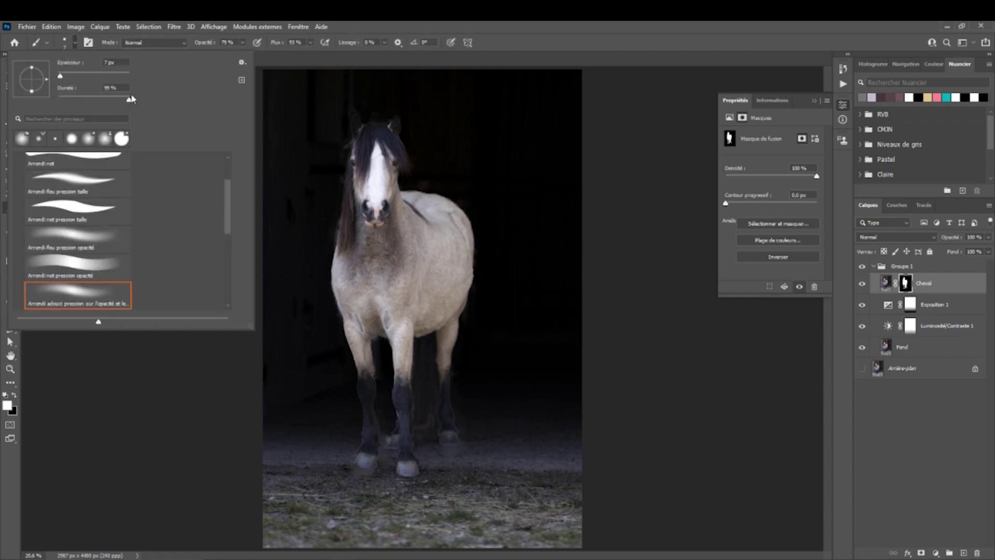
pyautogui.doubleClick(92, 294)
pyautogui.press('Return')
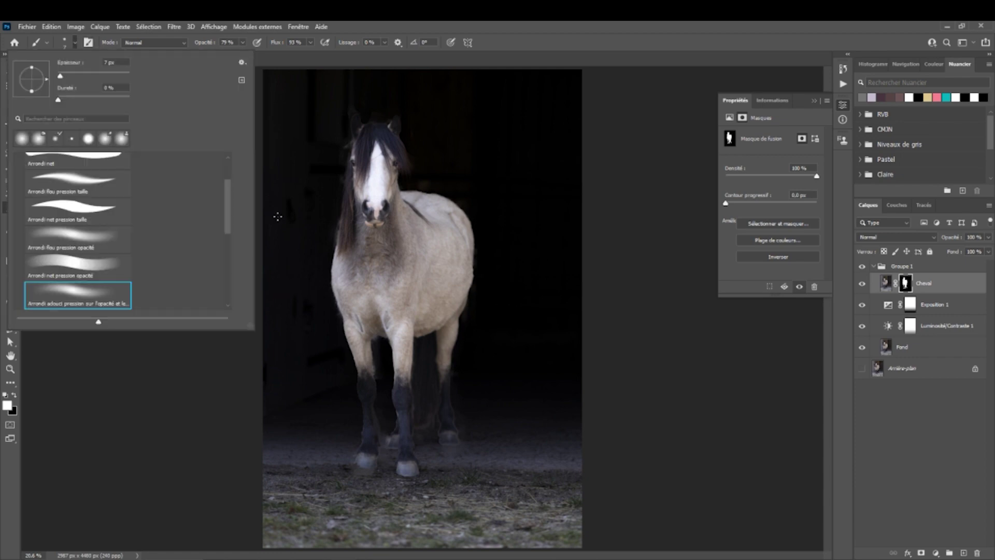
pyautogui.scroll(-2, 226, 194)
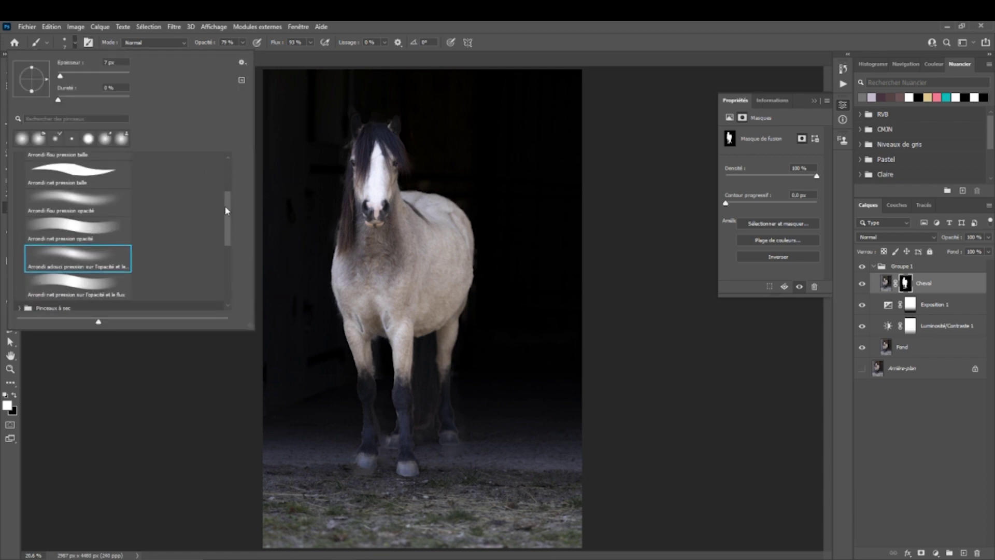
pyautogui.scroll(1, 94, 304)
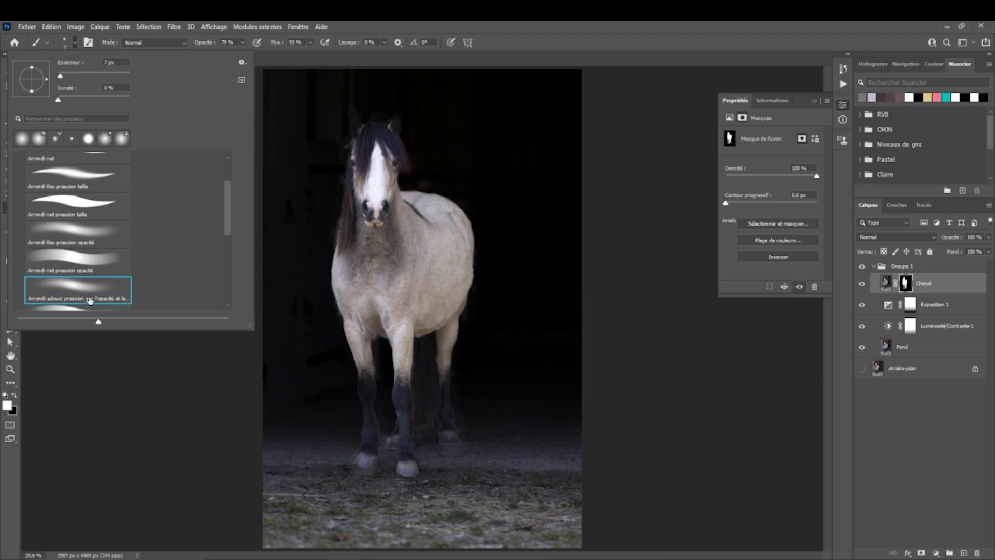
pyautogui.moveTo(224, 195); pyautogui.dragTo(225, 170)
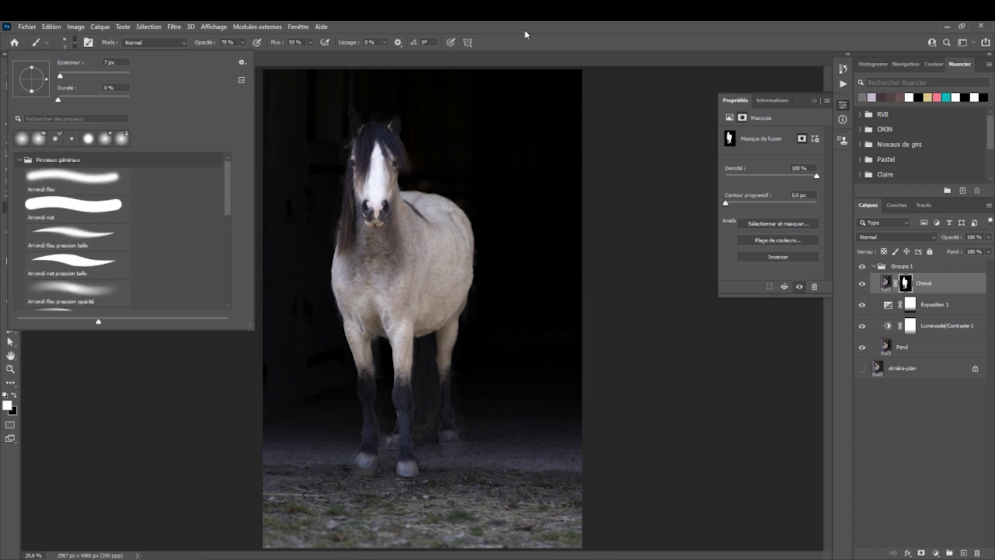
pyautogui.keyDown('alt'); pyautogui.rightClick(481, 241); pyautogui.keyUp('alt')
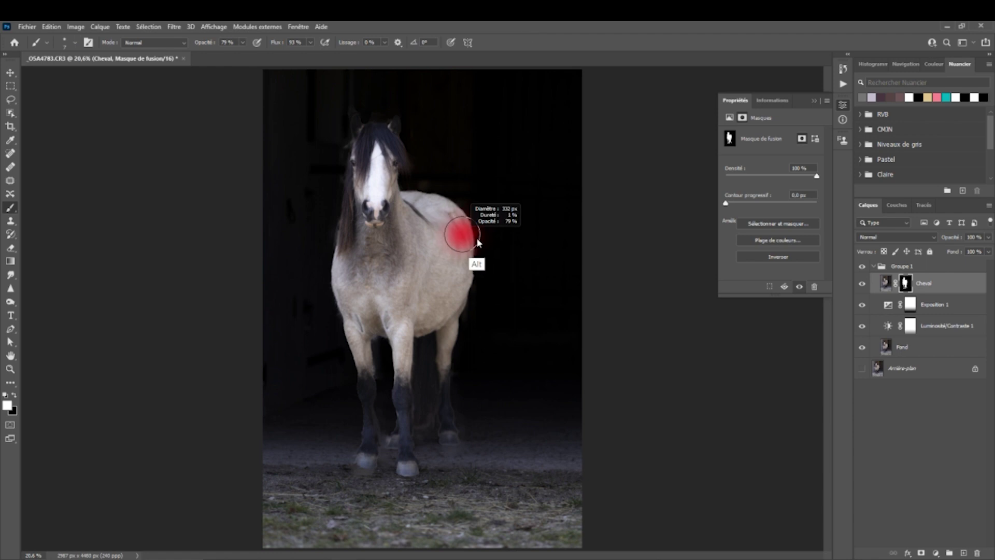
# Set the brush opacity to 53% and lower its flow to about 6%
pyautogui.click(242, 43)
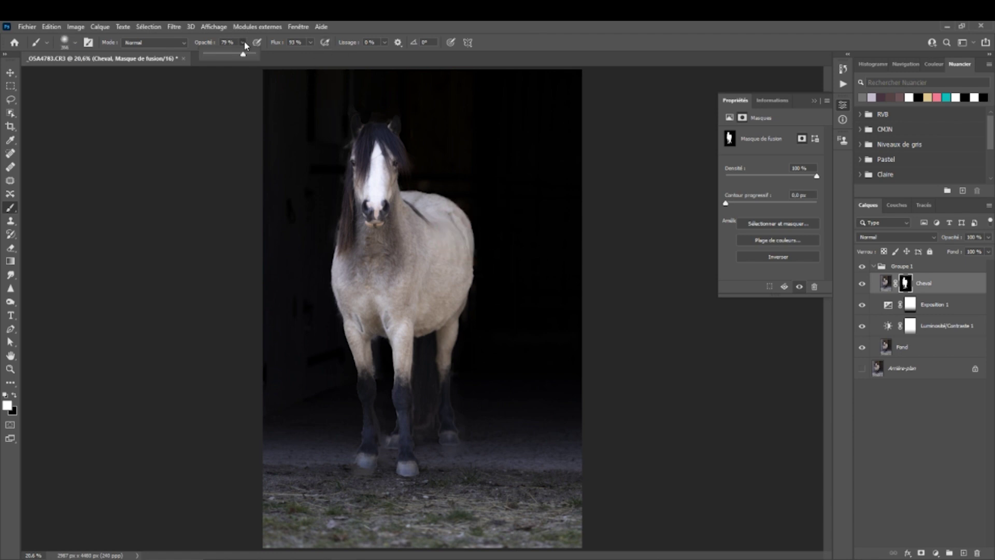
pyautogui.click(311, 42)
pyautogui.click(311, 42)
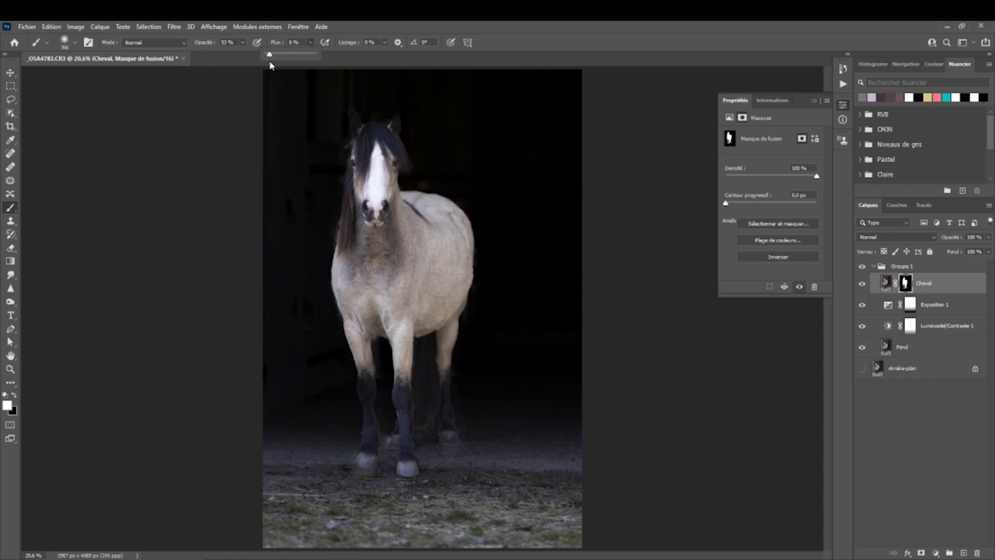
pyautogui.moveTo(269, 61); pyautogui.dragTo(268, 61)
# Paint the Cheval mask black around the horse's lower legs with the soft brush, reducing its size to about 206 px
pyautogui.click(14, 395)
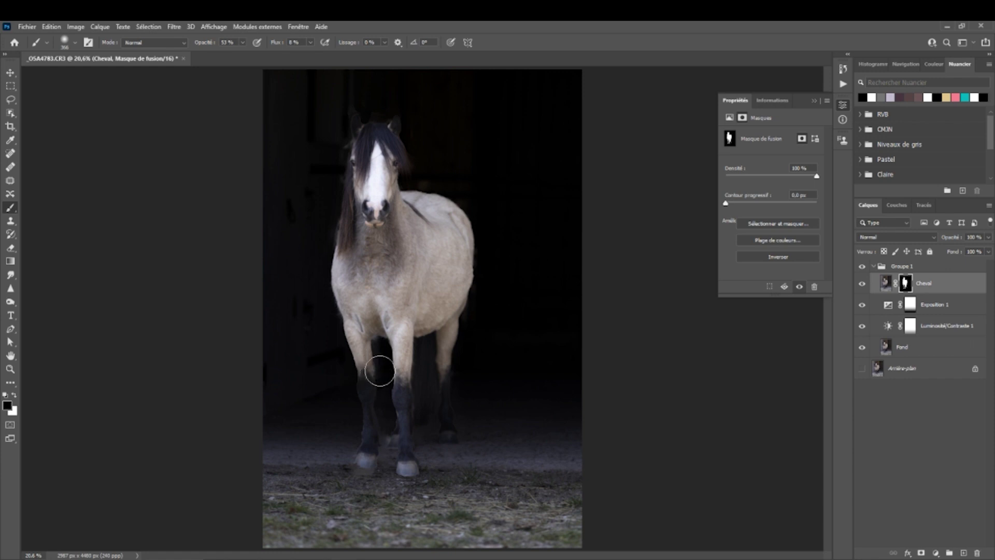
pyautogui.keyDown('alt'); pyautogui.moveTo(386, 369); pyautogui.dragTo(379, 373); pyautogui.keyUp('alt')
pyautogui.moveTo(386, 434)
pyautogui.mouseDown()
pyautogui.moveTo(384, 461)
pyautogui.moveTo(387, 408)
pyautogui.moveTo(390, 454)
pyautogui.moveTo(425, 438)
pyautogui.moveTo(421, 414)
pyautogui.moveTo(445, 434)
pyautogui.moveTo(441, 447)
pyautogui.moveTo(418, 452)
pyautogui.moveTo(420, 468)
pyautogui.moveTo(369, 459)
pyautogui.moveTo(366, 477)
pyautogui.moveTo(354, 444)
pyautogui.moveTo(354, 456)
pyautogui.moveTo(358, 428)
pyautogui.moveTo(355, 466)
pyautogui.moveTo(348, 406)
pyautogui.mouseUp()
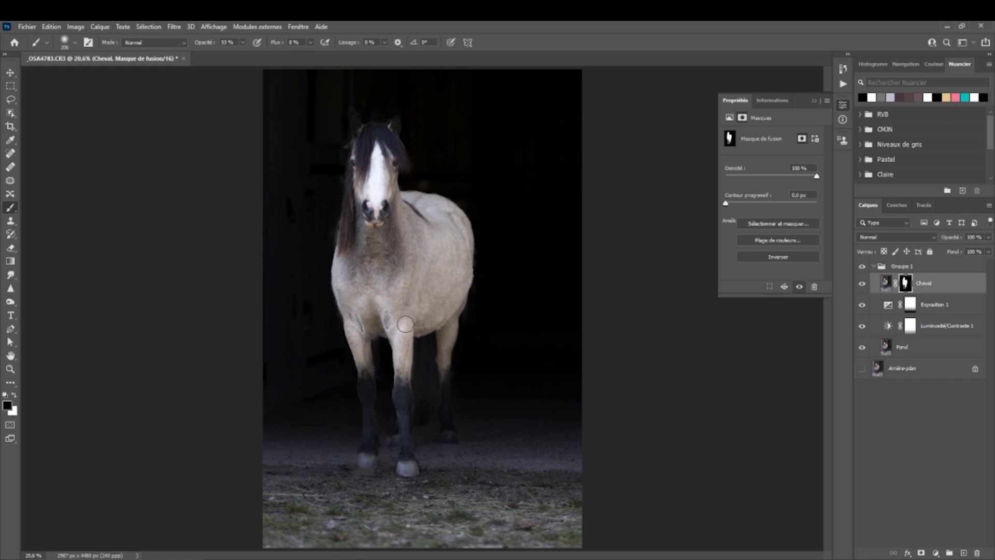
# Shrink the soft brush to about 91 px and paint the Cheval mask black along the edges of the horse's legs
pyautogui.scroll(2, 405, 325)
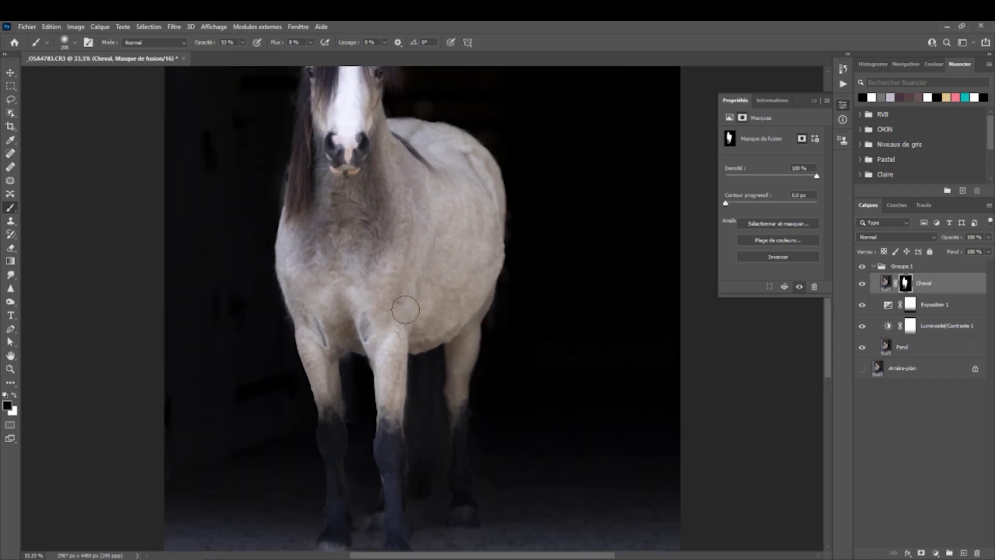
pyautogui.press('alt')
pyautogui.keyDown('alt'); pyautogui.rightClick(404, 318); pyautogui.keyUp('alt')
pyautogui.moveTo(406, 316)
pyautogui.mouseDown()
pyautogui.moveTo(618, 300)
pyautogui.moveTo(354, 342)
pyautogui.moveTo(474, 332)
pyautogui.moveTo(475, 116)
pyautogui.moveTo(484, 204)
pyautogui.moveTo(473, 308)
pyautogui.moveTo(434, 450)
pyautogui.moveTo(468, 252)
pyautogui.moveTo(446, 311)
pyautogui.moveTo(675, 321)
pyautogui.moveTo(328, 352)
pyautogui.moveTo(503, 285)
pyautogui.moveTo(466, 187)
pyautogui.moveTo(341, 524)
pyautogui.moveTo(282, 449)
pyautogui.moveTo(318, 422)
pyautogui.moveTo(247, 430)
pyautogui.moveTo(420, 256)
pyautogui.moveTo(415, 399)
pyautogui.moveTo(659, 340)
pyautogui.moveTo(384, 373)
pyautogui.moveTo(286, 401)
pyautogui.moveTo(423, 202)
pyautogui.moveTo(440, 402)
pyautogui.moveTo(351, 394)
pyautogui.moveTo(442, 360)
pyautogui.moveTo(459, 282)
pyautogui.moveTo(517, 297)
pyautogui.moveTo(471, 312)
pyautogui.moveTo(361, 318)
pyautogui.moveTo(467, 300)
pyautogui.moveTo(418, 277)
pyautogui.moveTo(290, 342)
pyautogui.moveTo(438, 166)
pyautogui.moveTo(433, 333)
pyautogui.moveTo(428, 116)
pyautogui.mouseUp()
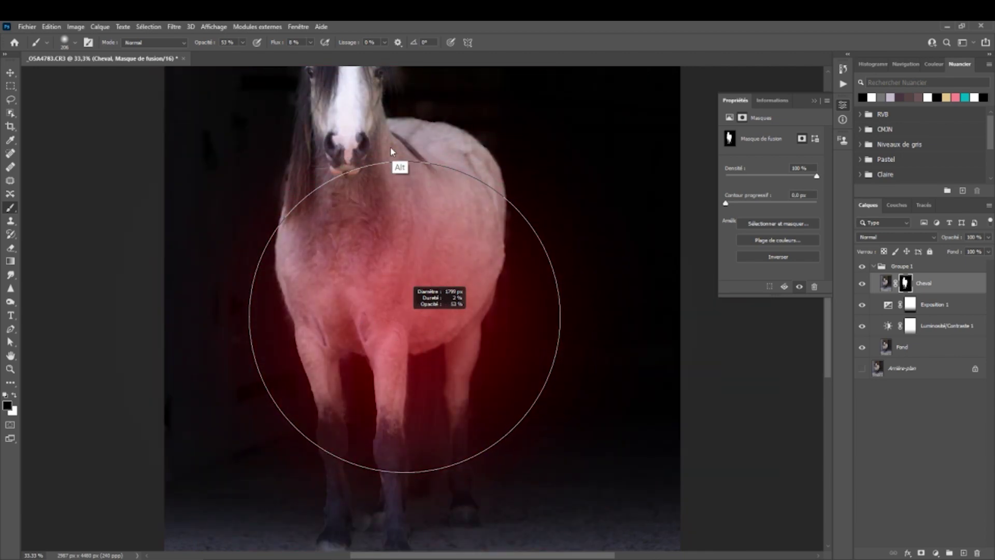
pyautogui.moveTo(524, 296)
pyautogui.mouseDown()
pyautogui.moveTo(432, 317)
pyautogui.moveTo(359, 353)
pyautogui.moveTo(511, 306)
pyautogui.moveTo(528, 315)
pyautogui.moveTo(513, 291)
pyautogui.mouseUp()
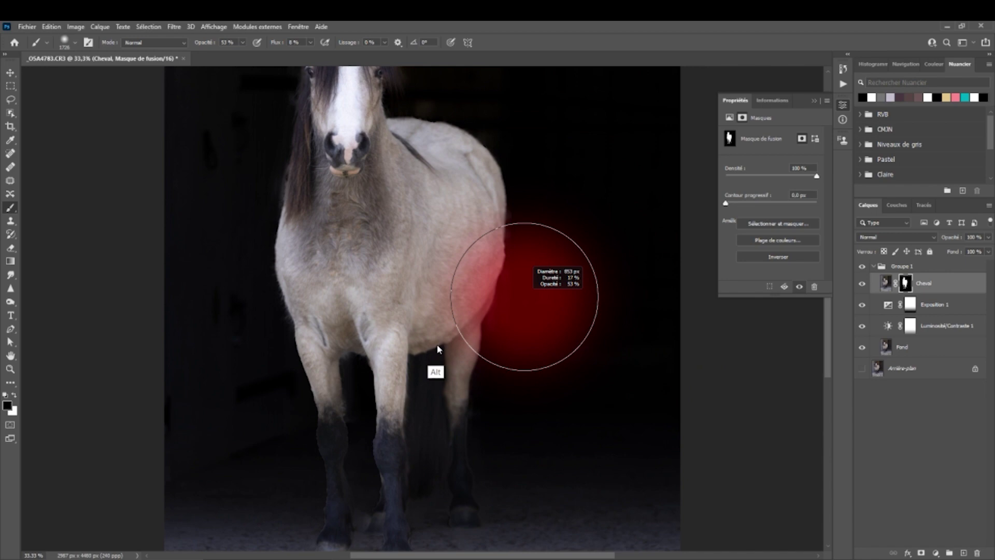
pyautogui.moveTo(440, 344)
pyautogui.mouseDown()
pyautogui.moveTo(388, 372)
pyautogui.moveTo(553, 275)
pyautogui.moveTo(562, 366)
pyautogui.moveTo(396, 355)
pyautogui.moveTo(562, 289)
pyautogui.moveTo(593, 108)
pyautogui.moveTo(466, 118)
pyautogui.moveTo(373, 196)
pyautogui.moveTo(322, 212)
pyautogui.mouseUp()
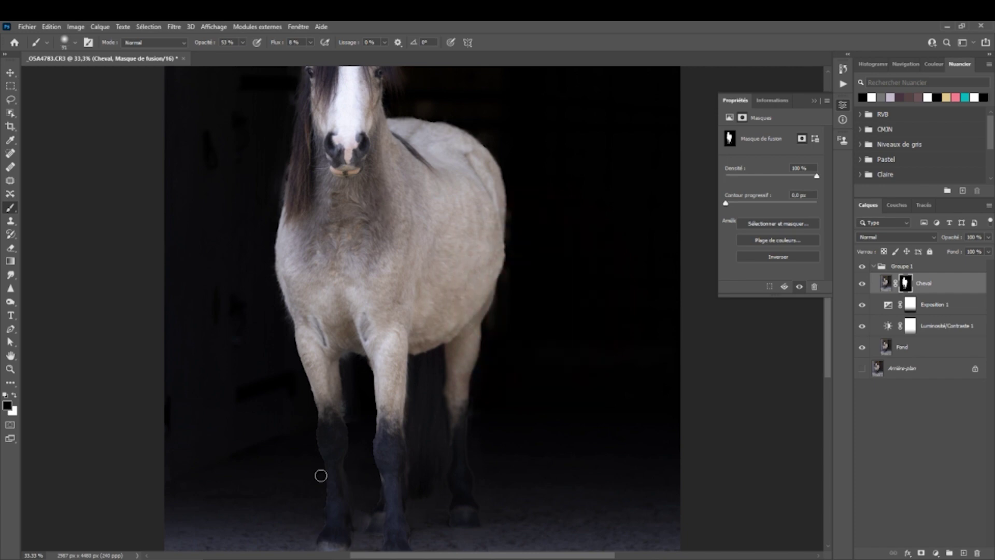
pyautogui.moveTo(577, 221); pyautogui.dragTo(580, 168)
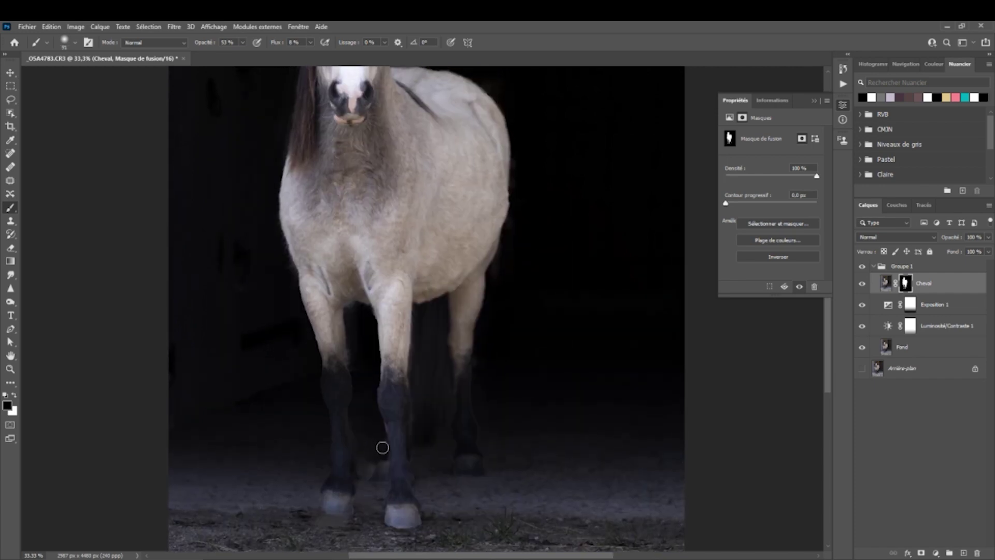
pyautogui.moveTo(393, 70); pyautogui.dragTo(358, 251)
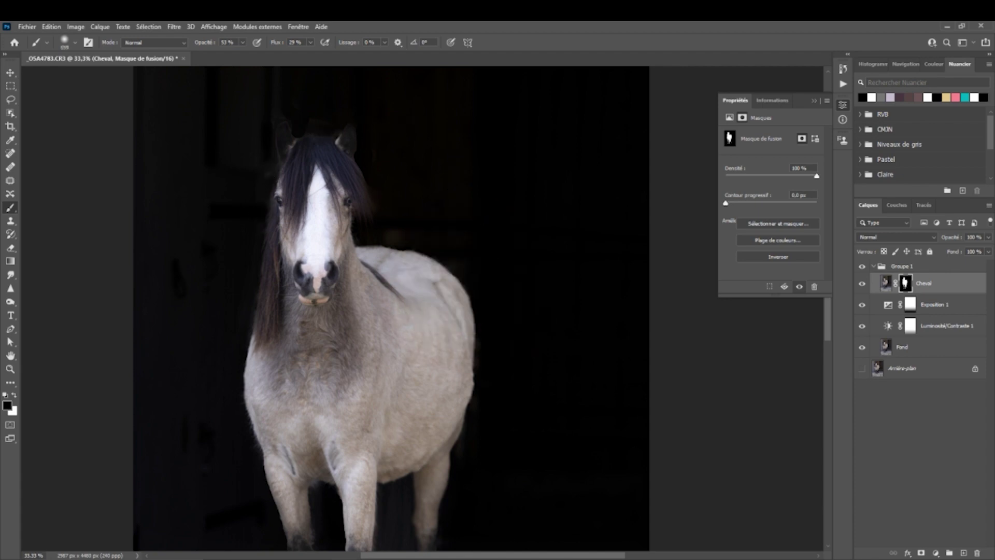
# Set the brush flow to 14% and paint the Cheval mask black over the horse's rump and flank with a large soft tip
pyautogui.click(310, 43)
pyautogui.moveTo(304, 59); pyautogui.dragTo(298, 59)
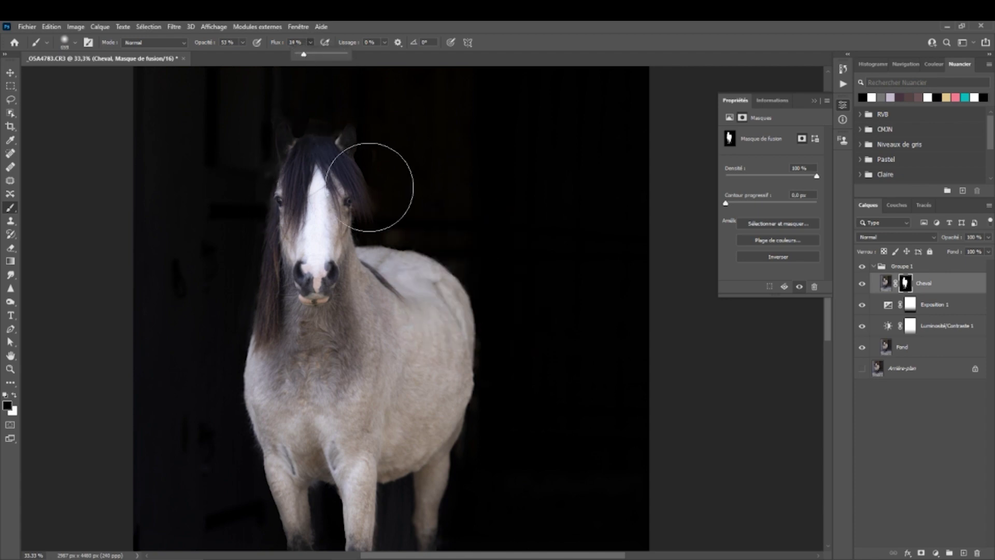
pyautogui.moveTo(381, 323); pyautogui.dragTo(355, 234)
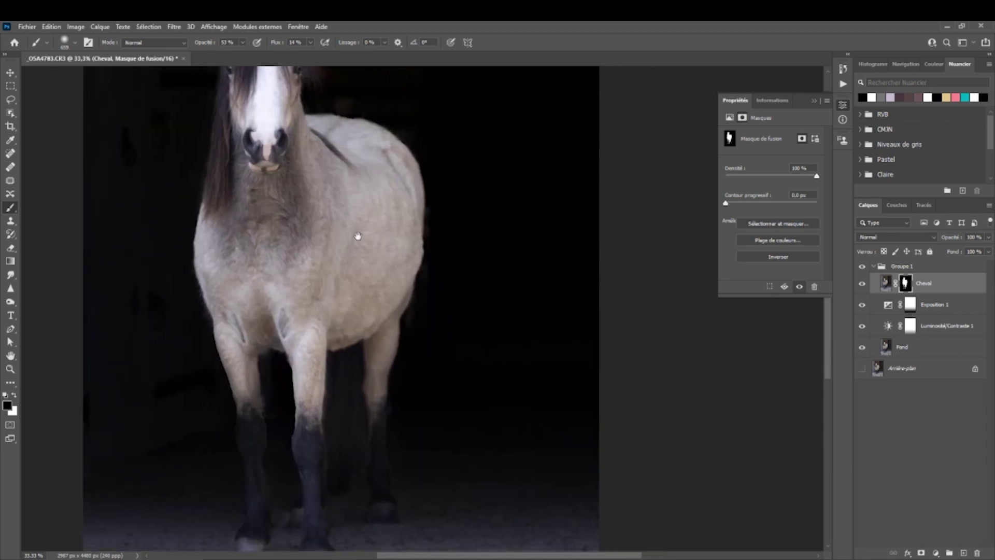
pyautogui.moveTo(408, 265); pyautogui.dragTo(384, 405)
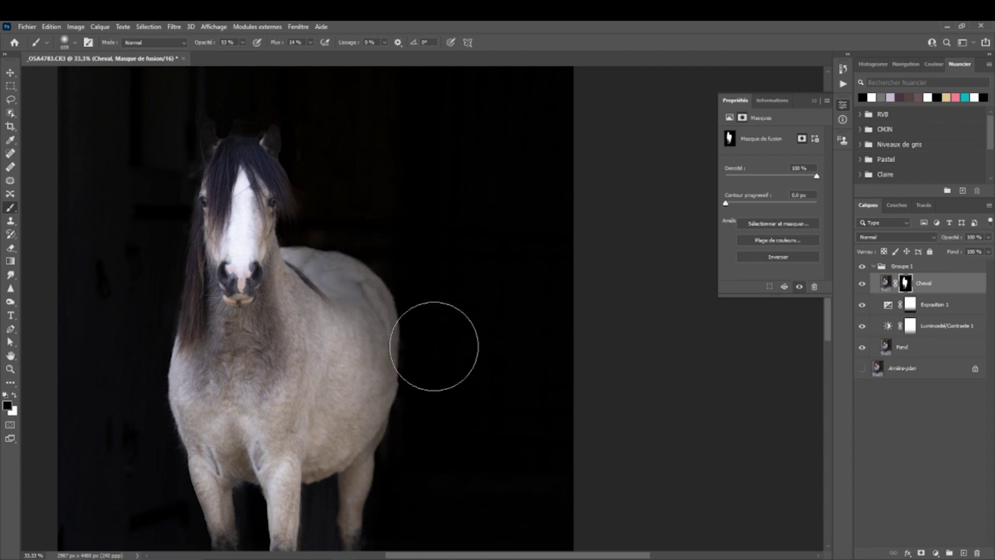
pyautogui.moveTo(356, 246); pyautogui.dragTo(316, 248)
pyautogui.keyDown('alt'); pyautogui.rightClick(360, 244); pyautogui.keyUp('alt')
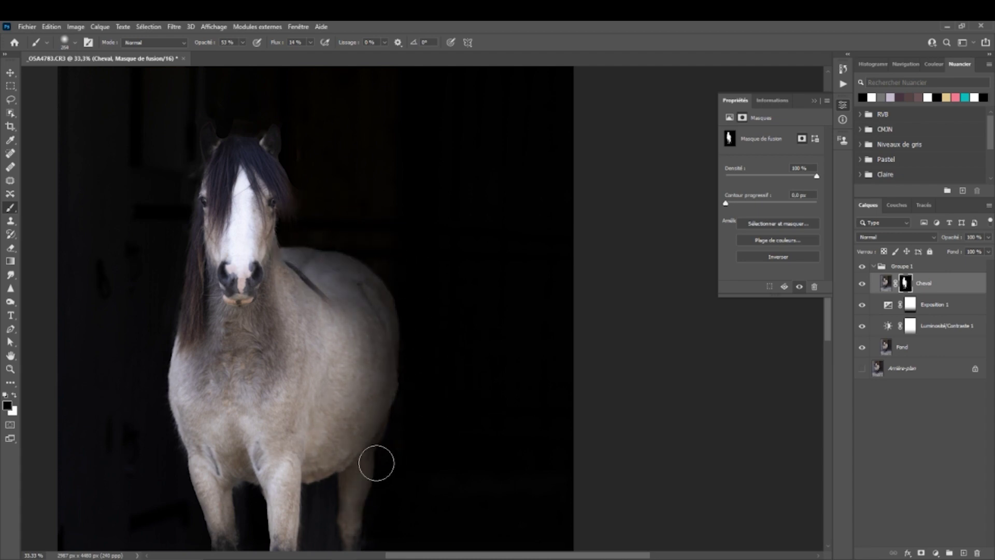
# Fade the horse's hind leg and back on the Cheval mask, reducing the soft brush to about 234 px
pyautogui.moveTo(376, 462)
pyautogui.mouseDown()
pyautogui.moveTo(404, 275)
pyautogui.moveTo(352, 366)
pyautogui.mouseUp()
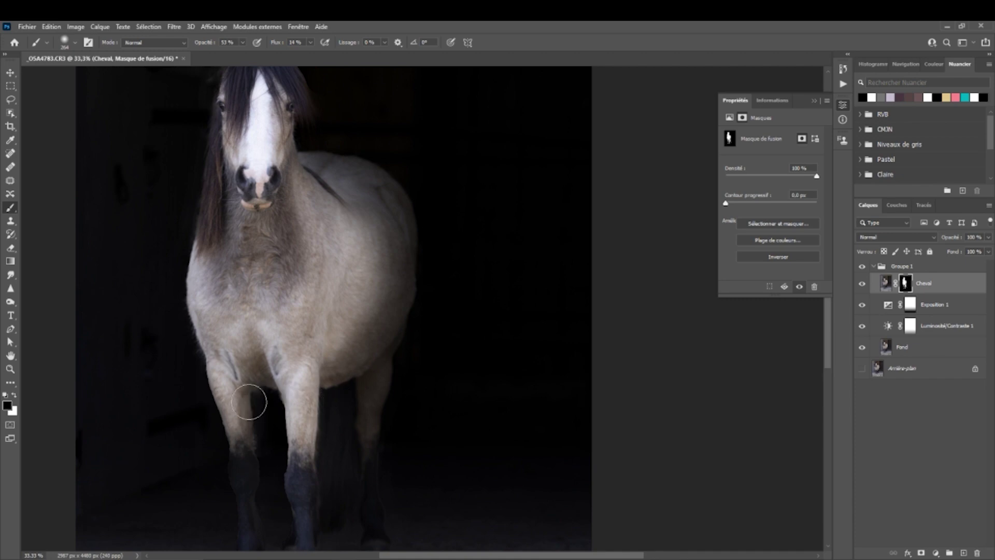
pyautogui.scroll(1, 267, 425)
pyautogui.press('[')
pyautogui.press(']')
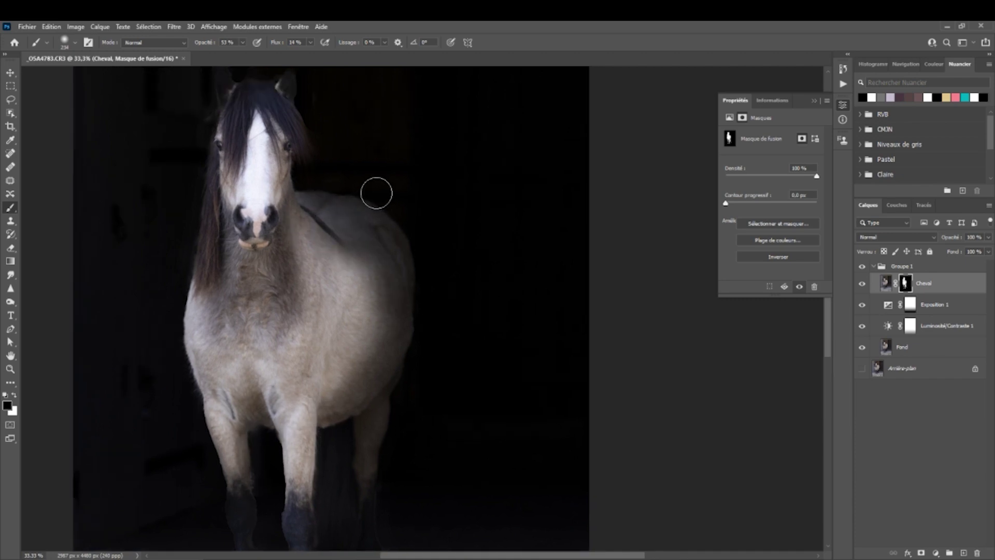
pyautogui.scroll(2, 324, 232)
pyautogui.scroll(-4, 323, 233)
pyautogui.hotkey('ctrl', '0')
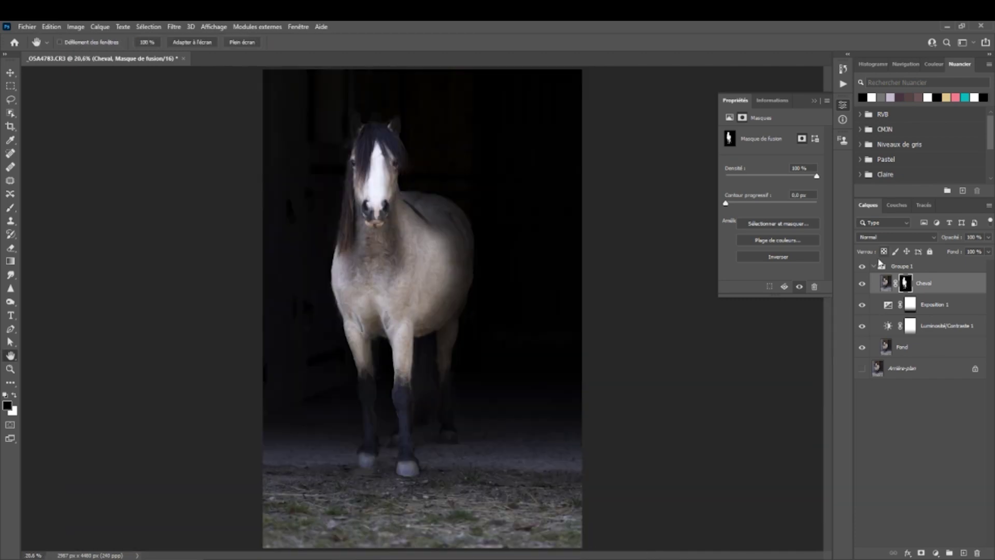
# Compare the darkened result with the original photo by toggling Groupe 1 against the visible Arrière-plan layer
pyautogui.click(862, 268)
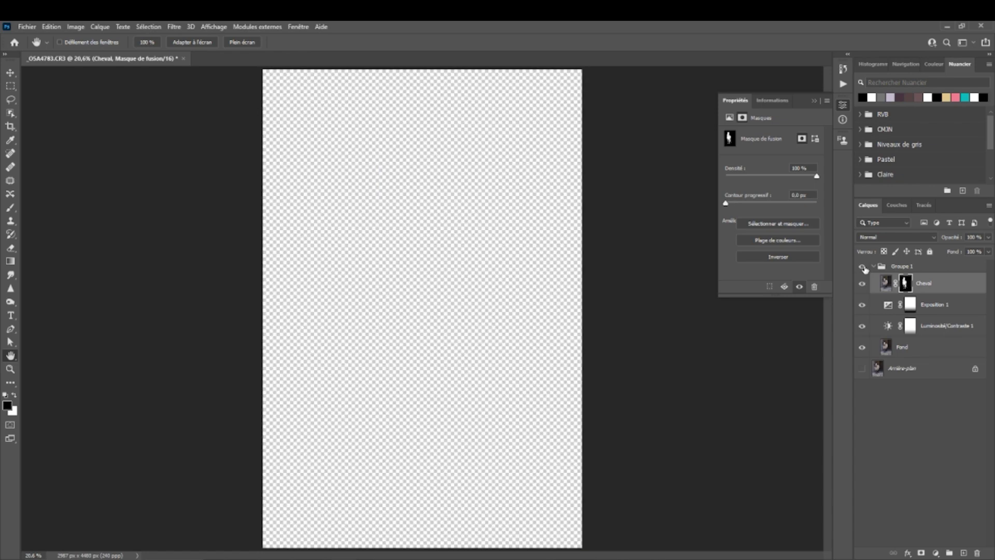
pyautogui.click(862, 268)
pyautogui.keyDown('alt'); pyautogui.click(863, 268); pyautogui.keyUp('alt')
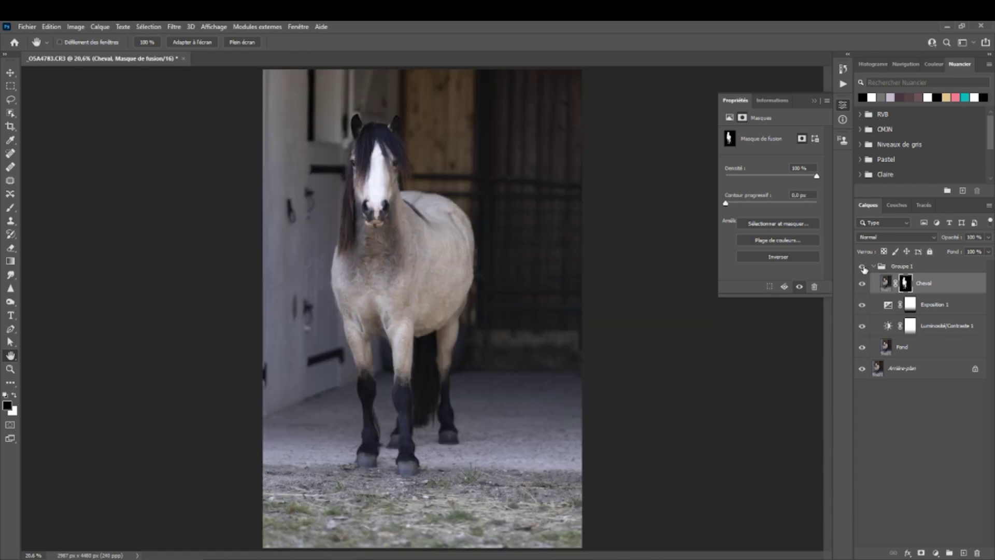
pyautogui.click(863, 267)
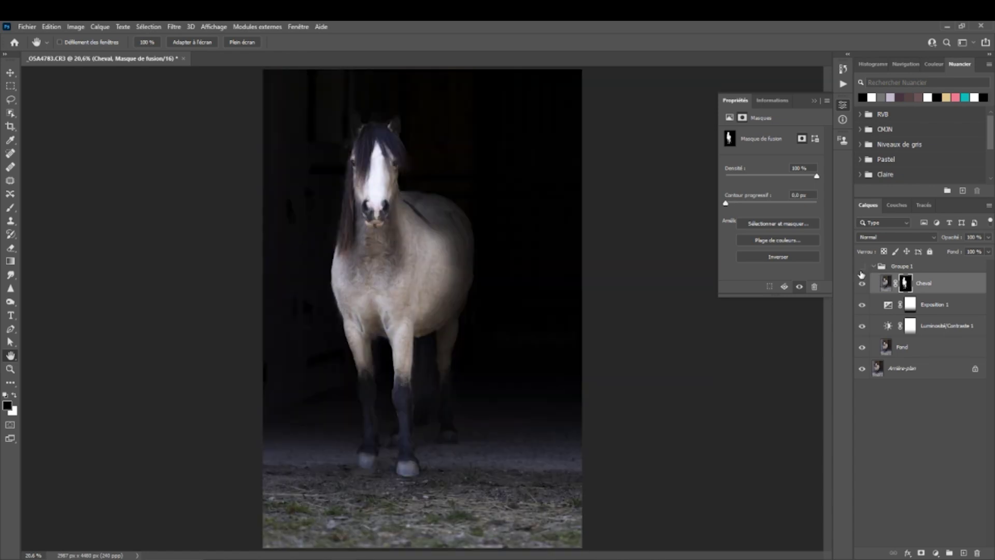
pyautogui.click(862, 268)
pyautogui.click(863, 267)
pyautogui.click(863, 268)
pyautogui.click(863, 268)
# Paint white on the Cheval mask with a soft brush of about 678 px to bring back some of the horse's flank and back
pyautogui.click(11, 207)
pyautogui.click(14, 395)
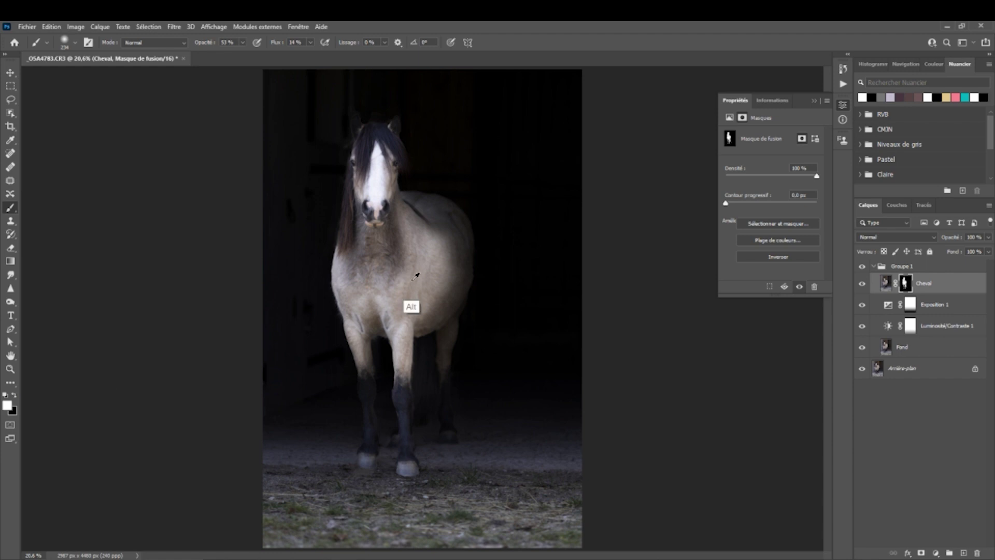
pyautogui.moveTo(417, 282); pyautogui.dragTo(439, 291)
pyautogui.moveTo(434, 248)
pyautogui.mouseDown()
pyautogui.moveTo(425, 290)
pyautogui.moveTo(443, 246)
pyautogui.moveTo(432, 305)
pyautogui.moveTo(447, 237)
pyautogui.moveTo(424, 292)
pyautogui.moveTo(421, 215)
pyautogui.moveTo(450, 309)
pyautogui.moveTo(451, 294)
pyautogui.moveTo(432, 311)
pyautogui.moveTo(412, 309)
pyautogui.moveTo(431, 314)
pyautogui.moveTo(447, 253)
pyautogui.moveTo(422, 298)
pyautogui.moveTo(427, 252)
pyautogui.moveTo(450, 250)
pyautogui.moveTo(418, 282)
pyautogui.mouseUp()
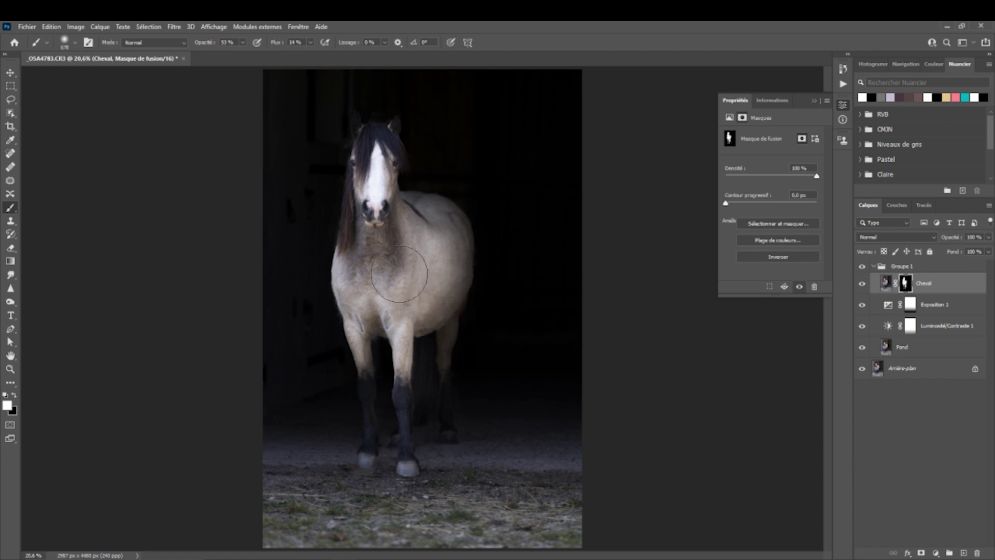
pyautogui.moveTo(469, 256)
pyautogui.mouseDown()
pyautogui.moveTo(427, 292)
pyautogui.moveTo(465, 253)
pyautogui.moveTo(410, 193)
pyautogui.moveTo(415, 331)
pyautogui.mouseUp()
# Create a new layer above Cheval in Incrustation mode, filled with the neutral 50% gray
pyautogui.click(10, 368)
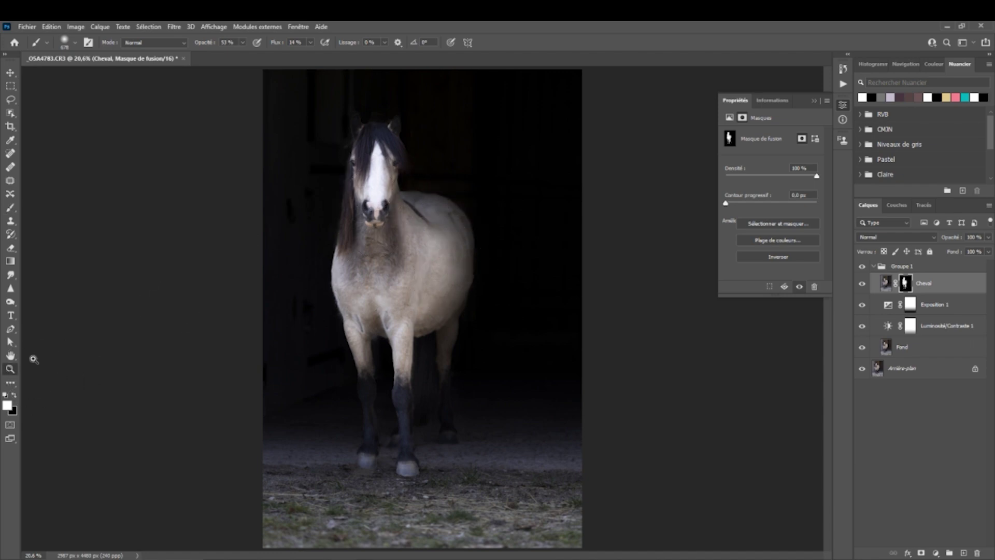
pyautogui.moveTo(383, 182); pyautogui.dragTo(338, 344)
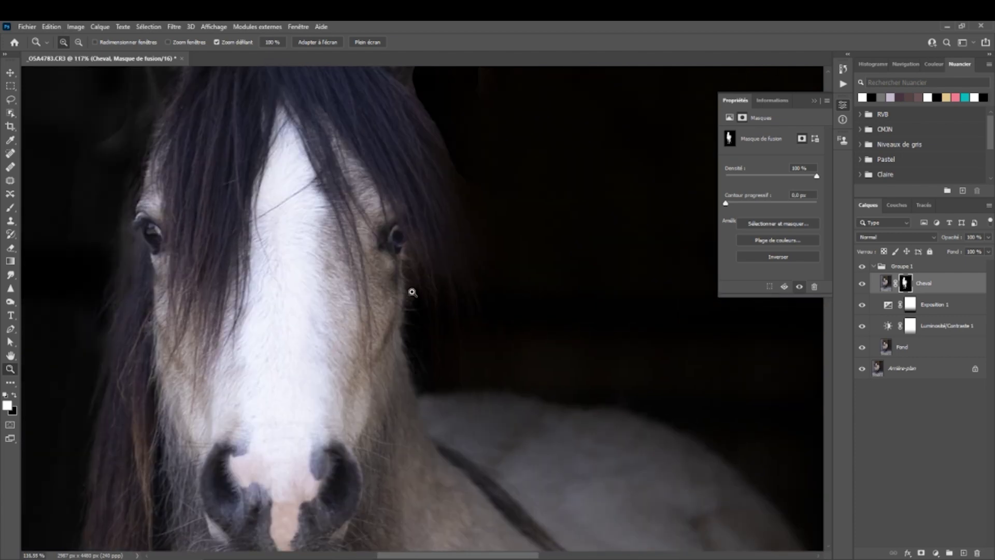
pyautogui.scroll(-6, 391, 273)
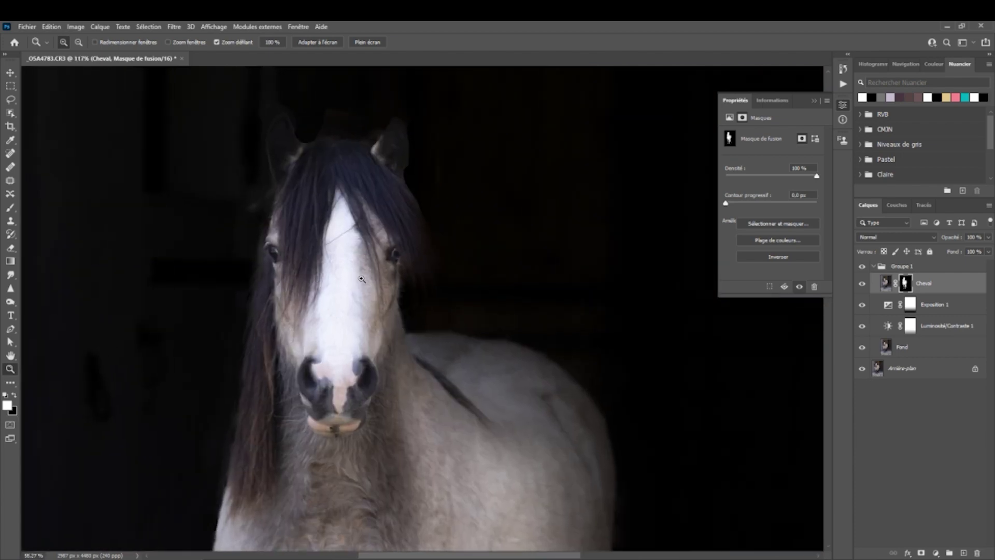
pyautogui.scroll(3, 391, 275)
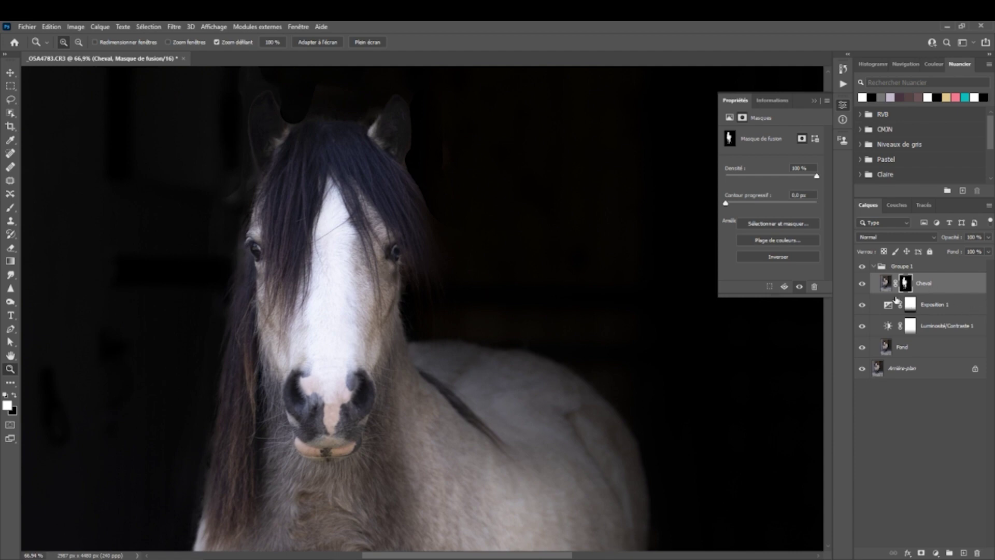
pyautogui.click(100, 27)
pyautogui.moveTo(130, 40)
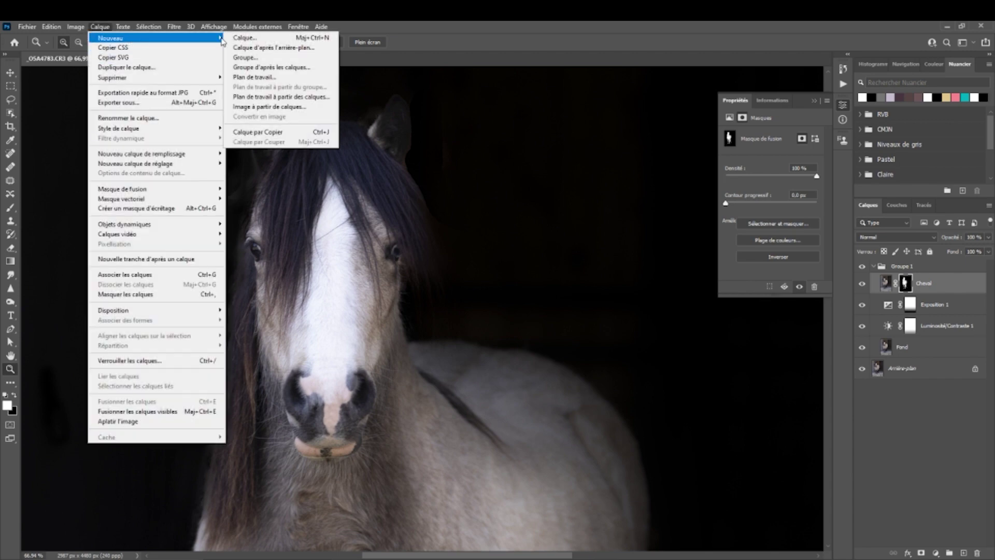
pyautogui.click(296, 40)
pyautogui.click(422, 214)
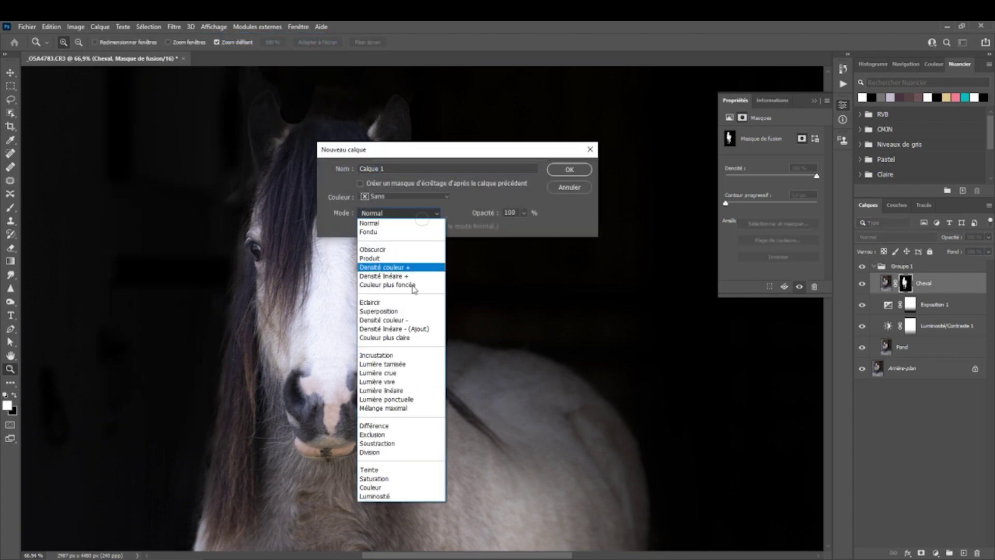
pyautogui.click(398, 356)
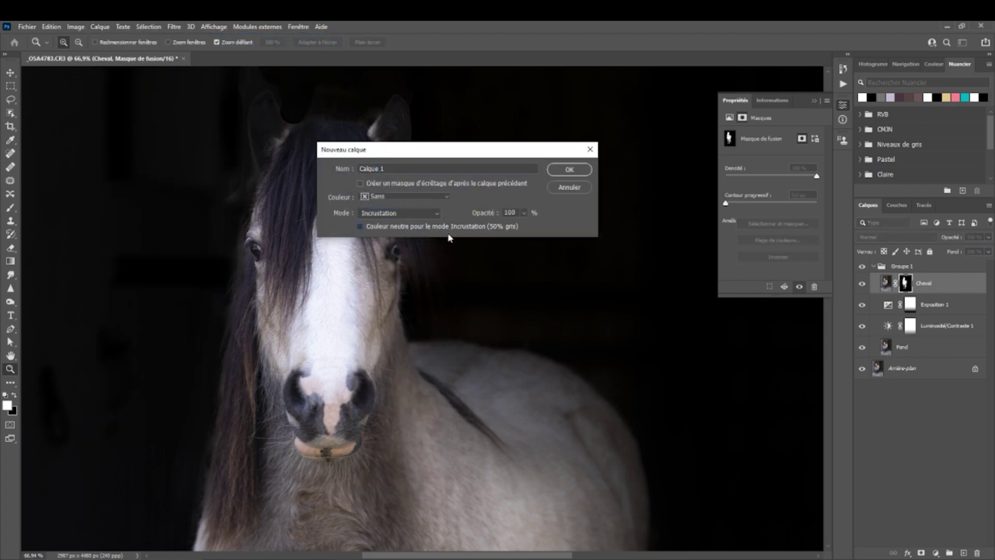
pyautogui.click(570, 170)
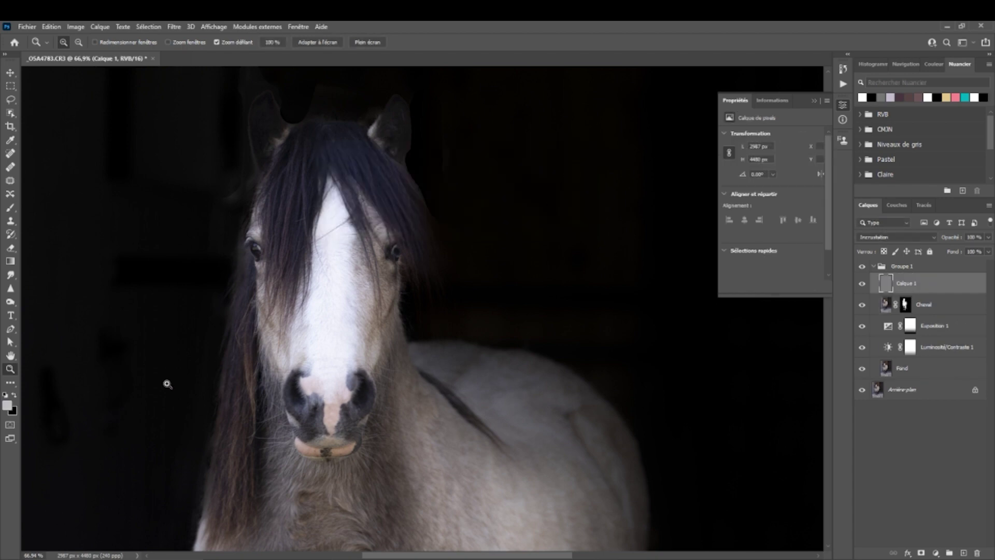
# Select the Outil Densité - (Dodge tool) for lightening the gray layer
pyautogui.click(11, 302)
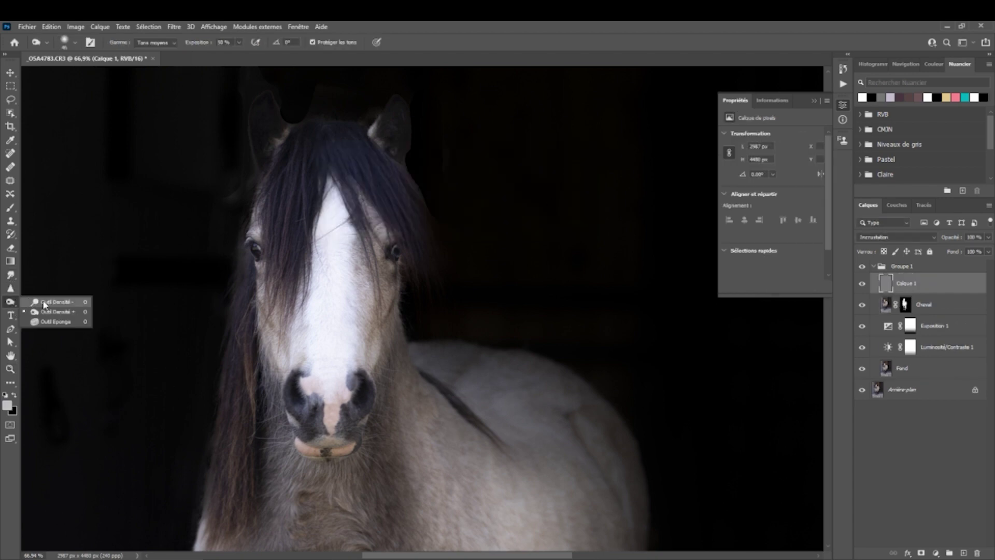
pyautogui.click(58, 304)
pyautogui.click(11, 303)
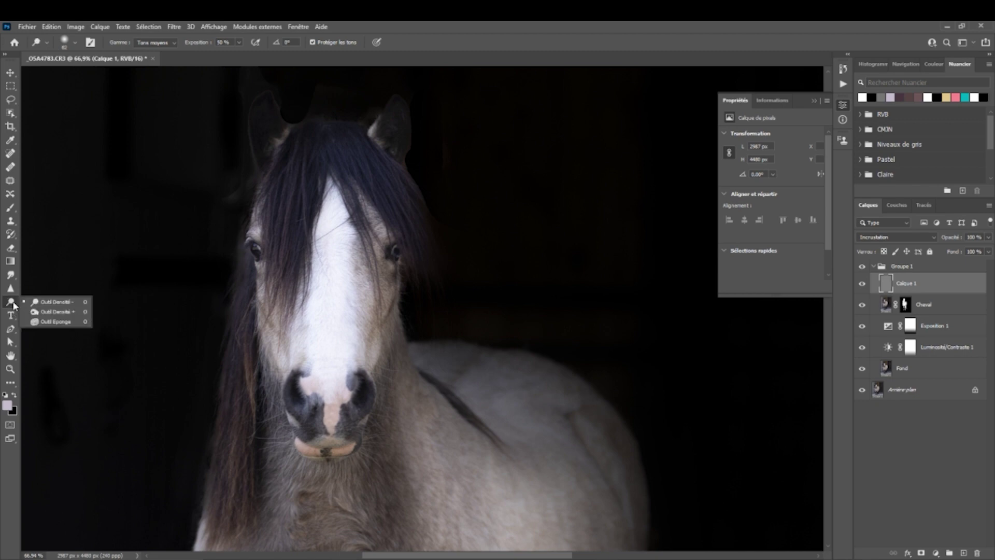
pyautogui.click(54, 321)
pyautogui.click(10, 305)
pyautogui.click(51, 305)
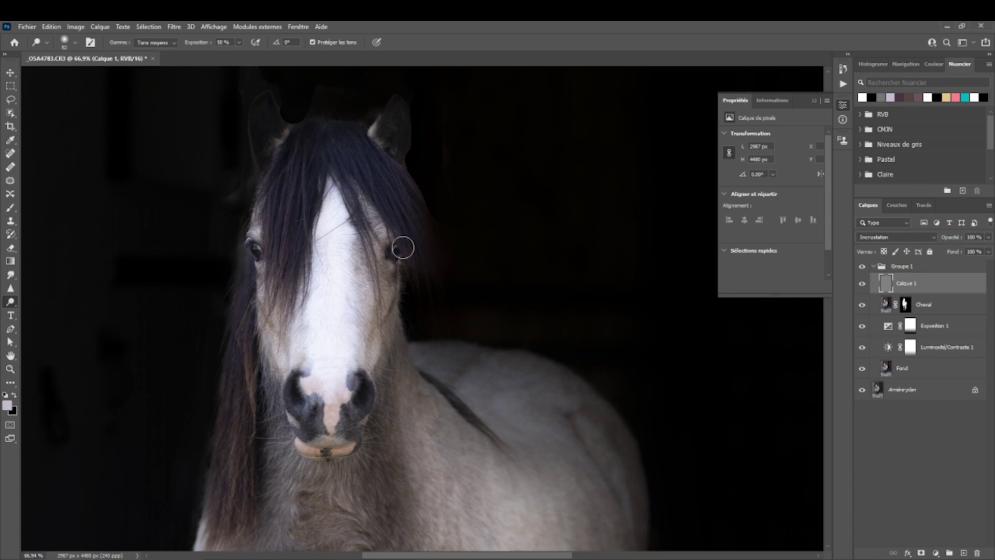
# Set the dodge exposure to 9% and lighten the horse's eyes and face with a small soft tip of about 40 px
pyautogui.keyDown('alt'); pyautogui.moveTo(382, 235); pyautogui.dragTo(367, 242); pyautogui.keyUp('alt')
pyautogui.click(361, 32)
pyautogui.moveTo(278, 341); pyautogui.dragTo(271, 298)
pyautogui.moveTo(252, 204)
pyautogui.keyDown('ctrl'); pyautogui.mouseDown()
pyautogui.moveTo(291, 197)
pyautogui.moveTo(239, 136)
pyautogui.mouseUp(); pyautogui.keyUp('ctrl')
pyautogui.moveTo(240, 181)
pyautogui.mouseDown()
pyautogui.moveTo(269, 326)
pyautogui.moveTo(261, 306)
pyautogui.moveTo(274, 176)
pyautogui.mouseUp()
pyautogui.moveTo(317, 394); pyautogui.dragTo(304, 320)
# Switch to the Outil Densité + (Burn tool) and darken the horse's nostrils, muzzle and lips on Calque 1
pyautogui.hotkey('shift', 'o')
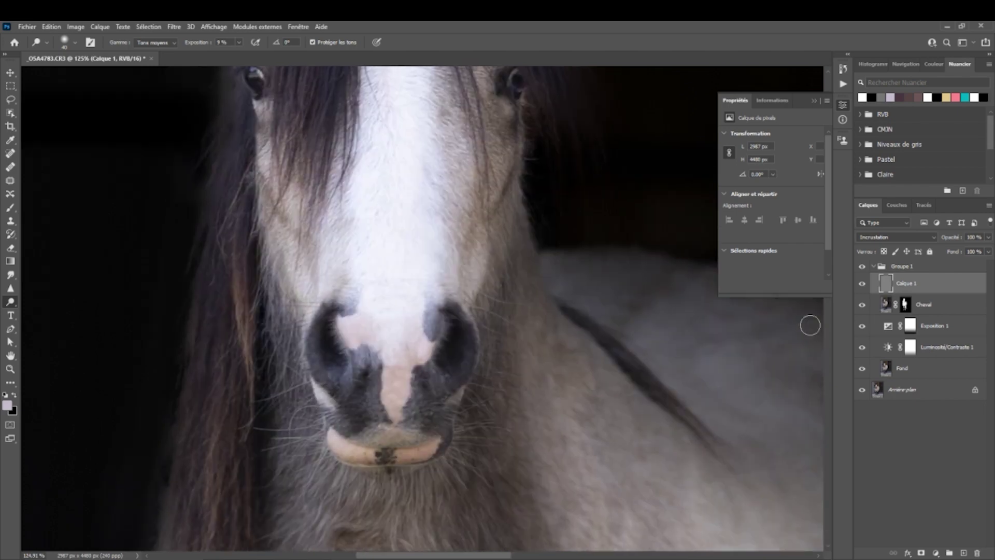
pyautogui.moveTo(437, 426)
pyautogui.mouseDown()
pyautogui.moveTo(435, 404)
pyautogui.moveTo(394, 384)
pyautogui.mouseUp()
pyautogui.moveTo(414, 332)
pyautogui.mouseDown()
pyautogui.moveTo(422, 377)
pyautogui.moveTo(416, 342)
pyautogui.mouseUp()
pyautogui.moveTo(458, 475); pyautogui.dragTo(363, 490)
pyautogui.keyDown('alt'); pyautogui.rightClick(407, 321); pyautogui.keyUp('alt')
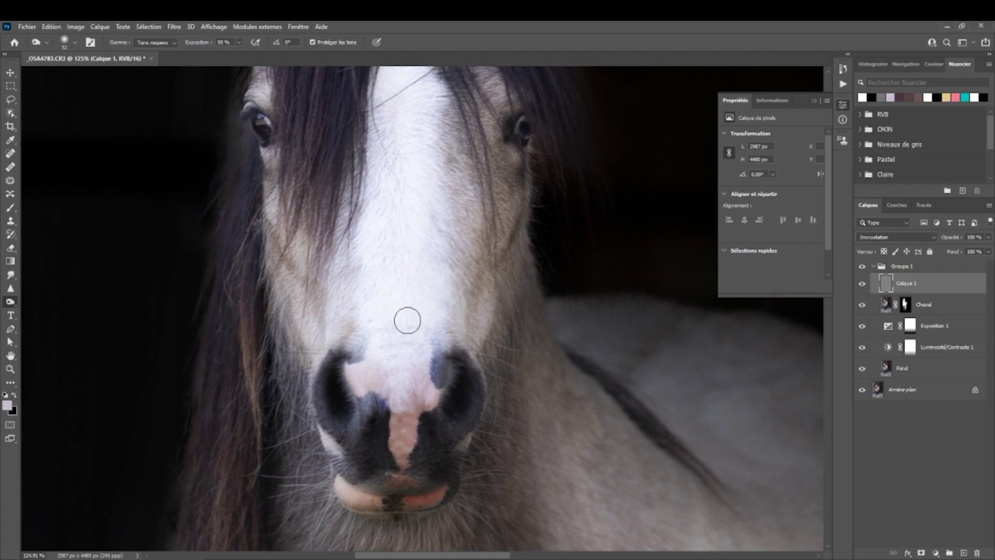
# Burn the shadows along the cheeks and both sides of the horse's face, varying the soft tip down to about 44 px
pyautogui.moveTo(279, 245); pyautogui.dragTo(291, 275)
pyautogui.moveTo(508, 254); pyautogui.dragTo(524, 203)
pyautogui.moveTo(412, 311); pyautogui.dragTo(407, 333)
pyautogui.keyDown('alt'); pyautogui.rightClick(406, 333); pyautogui.keyUp('alt')
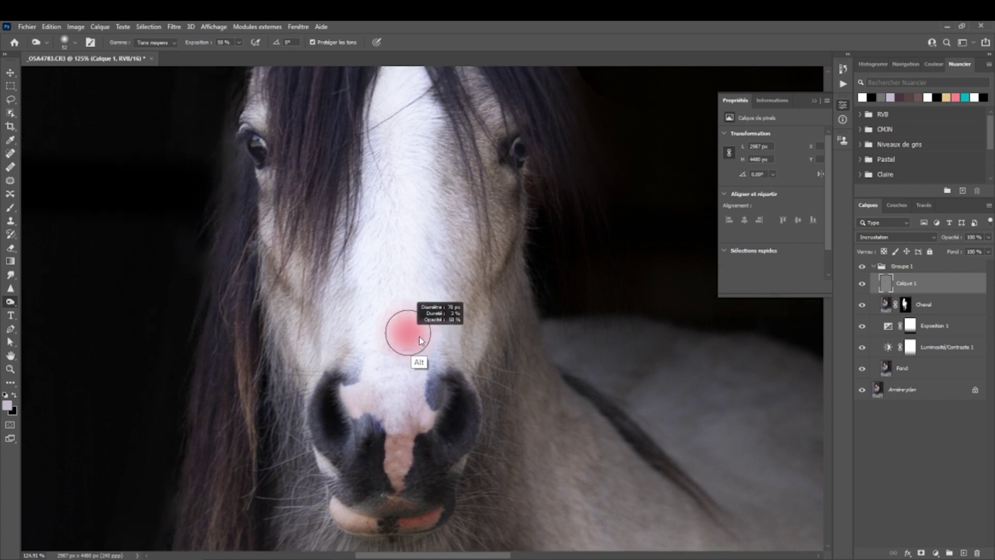
pyautogui.moveTo(467, 192)
pyautogui.mouseDown()
pyautogui.moveTo(482, 320)
pyautogui.moveTo(468, 132)
pyautogui.mouseUp()
pyautogui.moveTo(271, 334)
pyautogui.mouseDown()
pyautogui.moveTo(284, 149)
pyautogui.moveTo(327, 363)
pyautogui.mouseUp()
pyautogui.keyDown('alt'); pyautogui.rightClick(289, 365); pyautogui.keyUp('alt')
pyautogui.moveTo(301, 253); pyautogui.dragTo(300, 358)
# Burn the edges of the forelock and the outer sides of the horse's ears on Calque 1 with the Densité + tool at 50% exposure
pyautogui.scroll(2, 213, 263)
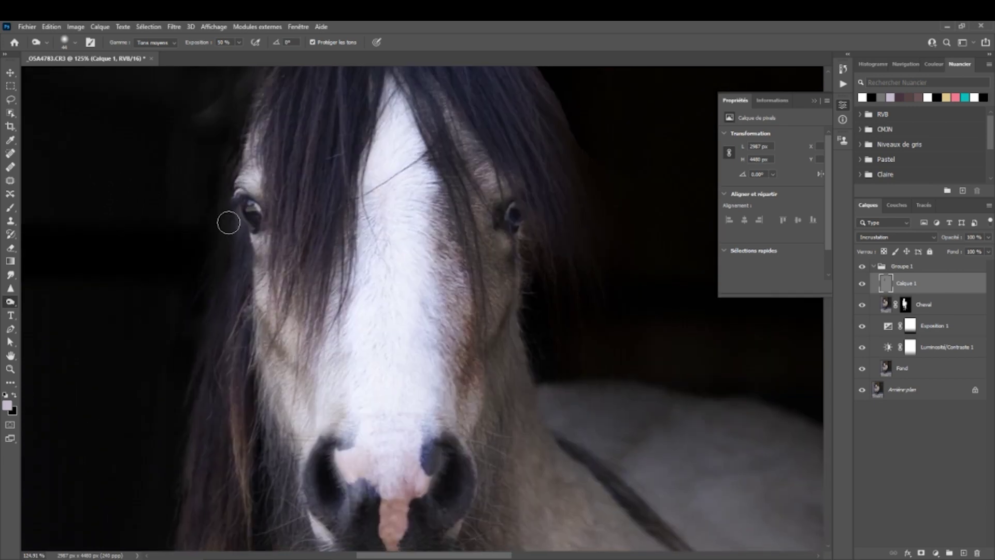
pyautogui.scroll(3, 184, 251)
pyautogui.moveTo(494, 146); pyautogui.dragTo(380, 248)
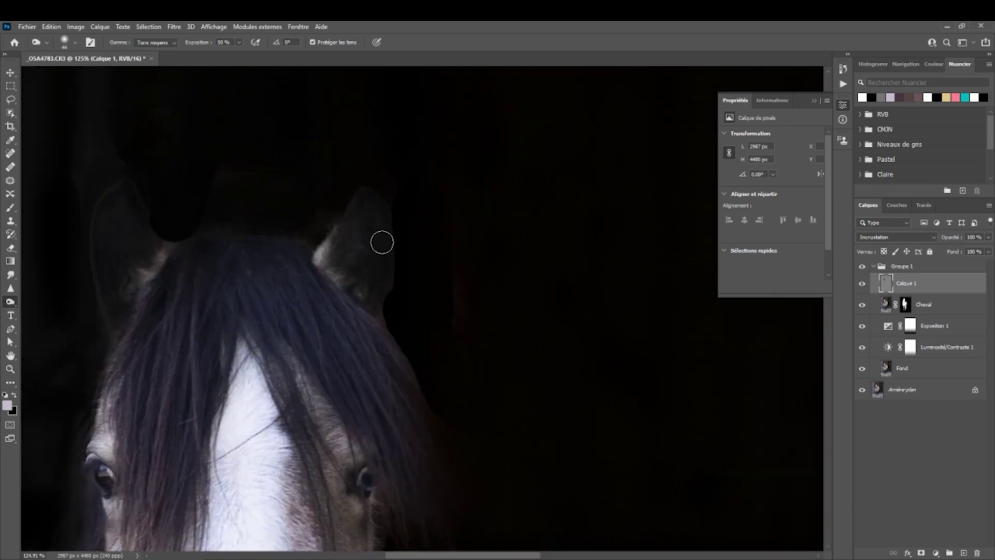
pyautogui.moveTo(423, 311); pyautogui.dragTo(421, 213)
pyautogui.keyDown('alt'); pyautogui.rightClick(398, 169); pyautogui.keyUp('alt')
pyautogui.scroll(-1, 531, 184)
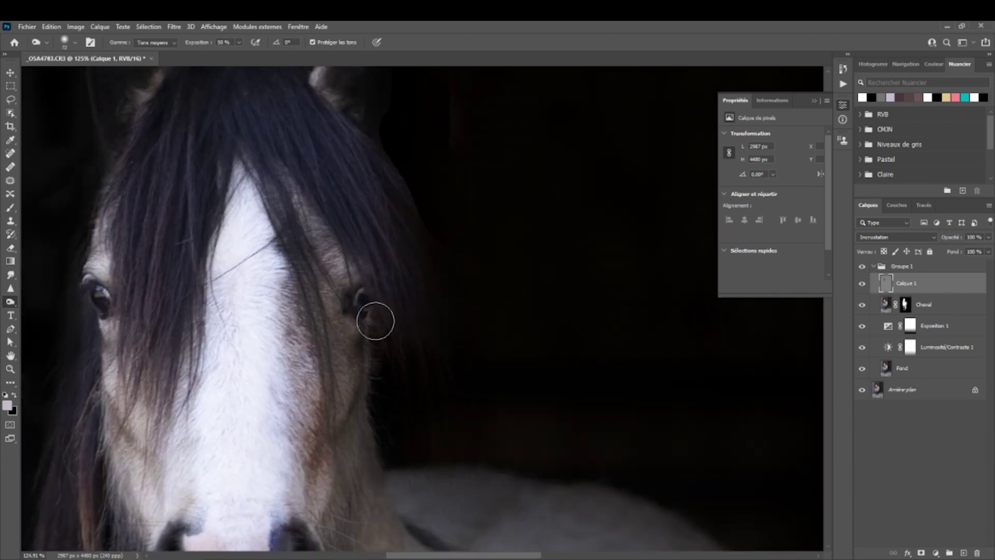
# Burn the outline of the horse's back, rump and flank to deepen the shadow along the body's edge
pyautogui.scroll(-2, 374, 318)
pyautogui.moveTo(573, 324); pyautogui.dragTo(516, 174)
pyautogui.moveTo(606, 423); pyautogui.dragTo(273, 190)
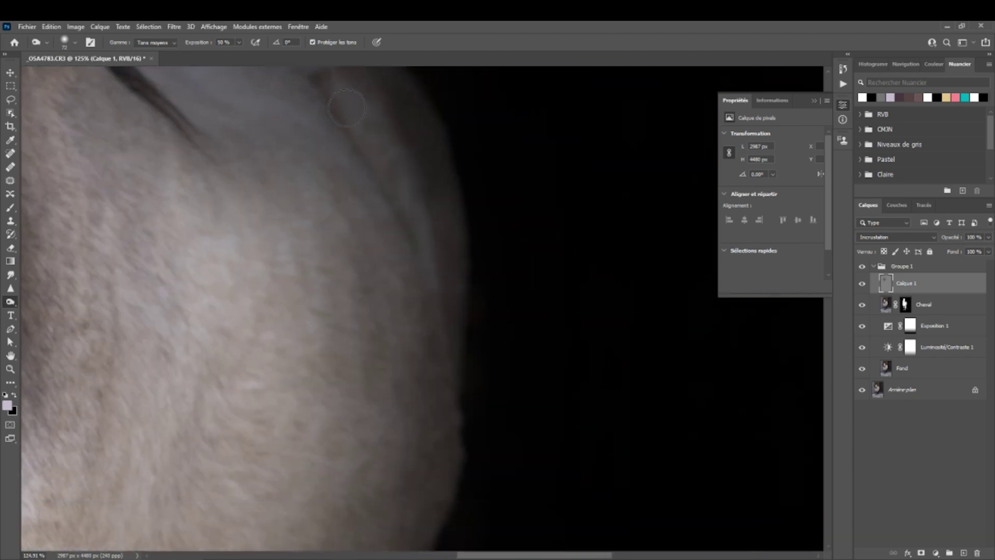
pyautogui.moveTo(442, 338); pyautogui.dragTo(504, 130)
pyautogui.moveTo(483, 443); pyautogui.dragTo(556, 306)
# Enlarge the soft tip and burn the underside of the belly and the shaded inner sides of the legs
pyautogui.keyDown('alt'); pyautogui.rightClick(373, 317); pyautogui.keyUp('alt')
pyautogui.moveTo(373, 318); pyautogui.dragTo(541, 191)
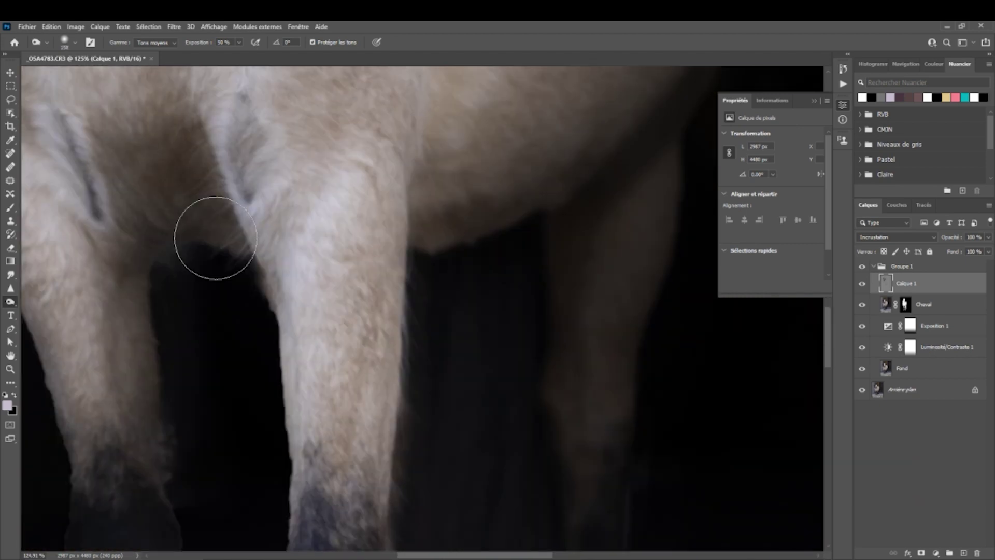
pyautogui.moveTo(459, 416); pyautogui.dragTo(464, 196)
pyautogui.moveTo(438, 316); pyautogui.dragTo(442, 165)
pyautogui.keyDown('alt'); pyautogui.rightClick(283, 117); pyautogui.keyUp('alt')
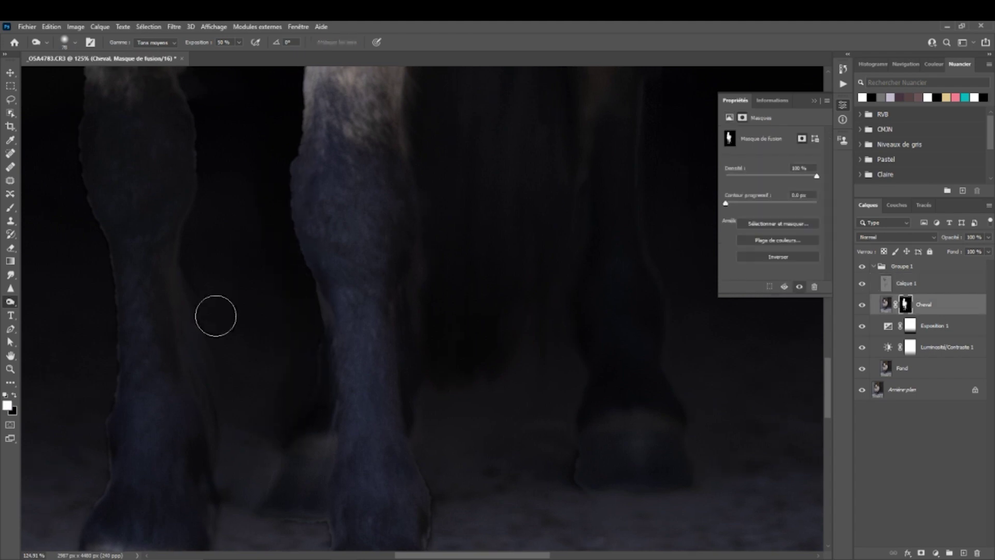
# Paint black on the Cheval layer's mask with a soft brush to clean the background around the lower legs and hooves
pyautogui.press('b')
pyautogui.press('x')
pyautogui.keyDown('alt'); pyautogui.rightClick(366, 296); pyautogui.keyUp('alt')
pyautogui.keyDown('alt'); pyautogui.rightClick(286, 147); pyautogui.keyUp('alt')
pyautogui.scroll(-3, 125, 367)
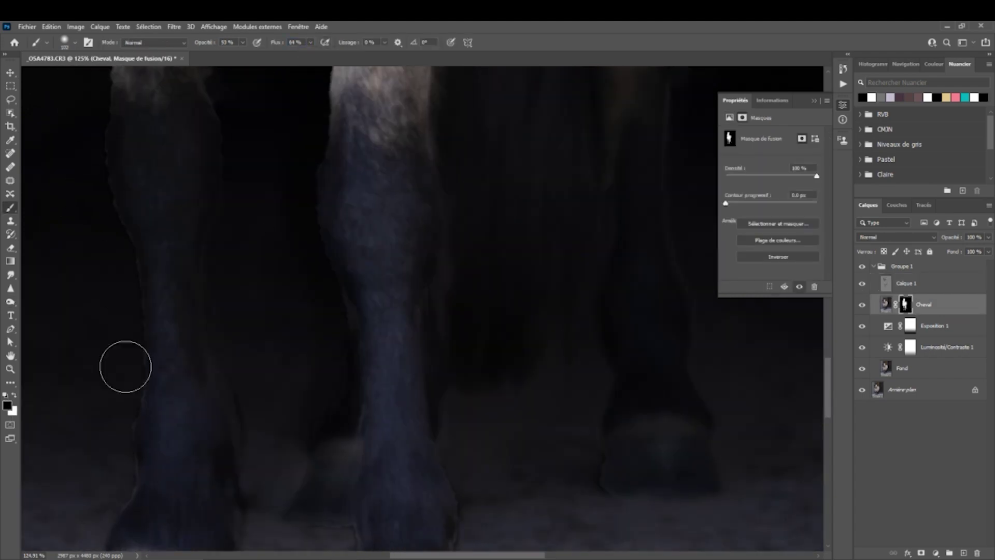
pyautogui.moveTo(336, 471); pyautogui.dragTo(350, 425)
pyautogui.moveTo(495, 545); pyautogui.dragTo(512, 395)
pyautogui.moveTo(611, 226); pyautogui.dragTo(313, 420)
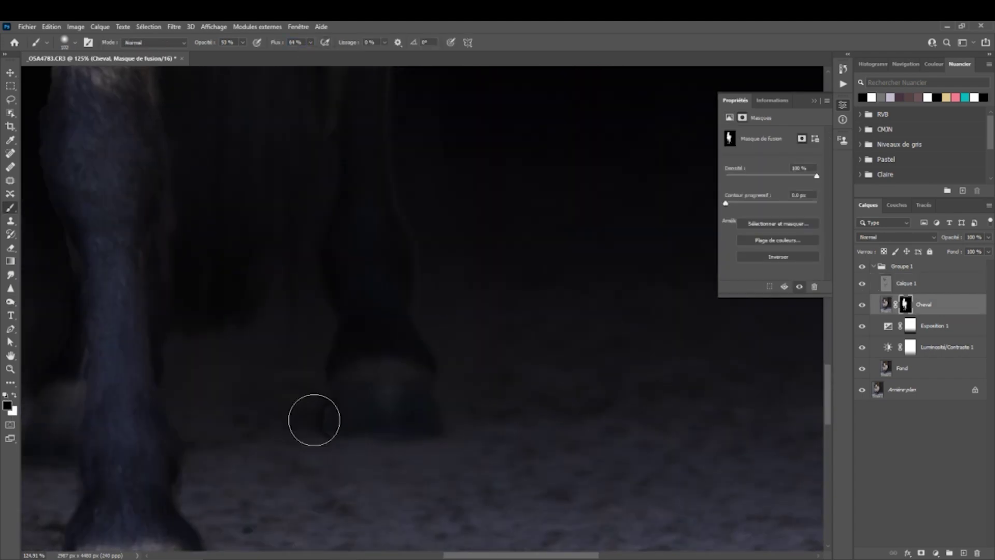
pyautogui.moveTo(500, 77)
pyautogui.mouseDown()
pyautogui.moveTo(466, 464)
pyautogui.moveTo(762, 464)
pyautogui.mouseUp()
# Reselect the gray layer Calque 1 and restore its blend mode to Incrustation after viewing it in Normal
pyautogui.click(893, 283)
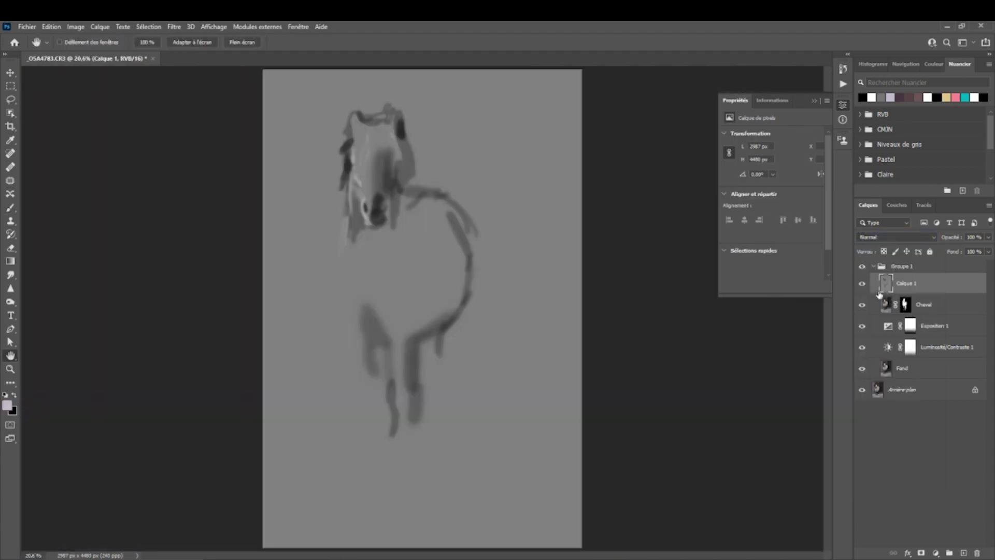
pyautogui.click(896, 237)
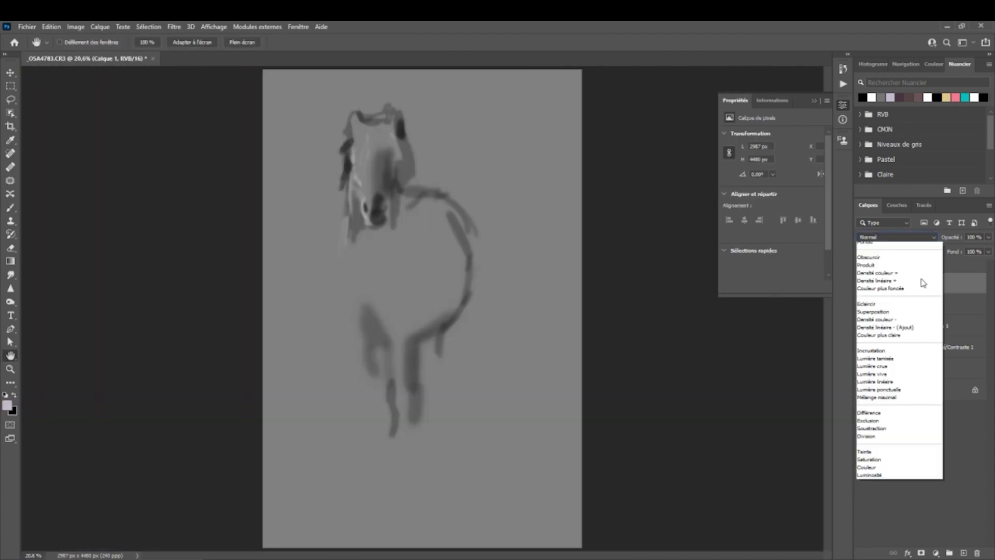
pyautogui.click(912, 291)
# Dodge the chest, flank and front legs on Calque 1 with a large soft tip at 24% exposure
pyautogui.click(11, 302)
pyautogui.moveTo(350, 389); pyautogui.dragTo(218, 290)
pyautogui.moveTo(213, 362)
pyautogui.mouseDown()
pyautogui.moveTo(226, 317)
pyautogui.moveTo(161, 456)
pyautogui.mouseUp()
pyautogui.moveTo(335, 475); pyautogui.dragTo(351, 359)
pyautogui.moveTo(186, 310); pyautogui.dragTo(213, 175)
pyautogui.scroll(5, 428, 386)
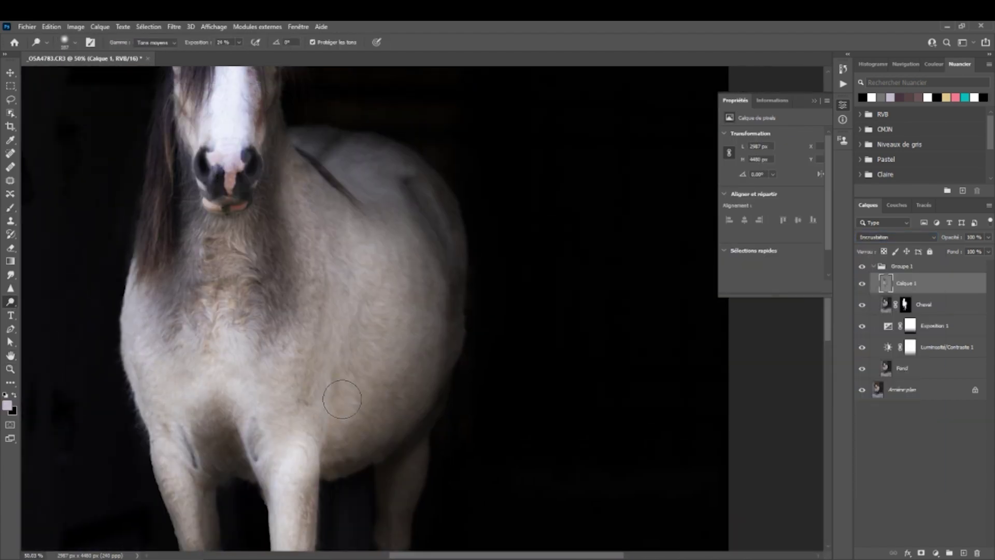
pyautogui.moveTo(272, 183)
pyautogui.mouseDown()
pyautogui.moveTo(318, 194)
pyautogui.moveTo(267, 166)
pyautogui.moveTo(284, 291)
pyautogui.moveTo(271, 263)
pyautogui.mouseUp()
pyautogui.keyDown('alt'); pyautogui.rightClick(318, 193); pyautogui.keyUp('alt')
pyautogui.moveTo(251, 342); pyautogui.dragTo(240, 388)
# Dodge individual strands of the mane beside the horse's face with a 20 px tip at 100% exposure
pyautogui.keyDown('alt'); pyautogui.rightClick(211, 285); pyautogui.keyUp('alt')
pyautogui.keyDown('alt'); pyautogui.rightClick(162, 445); pyautogui.keyUp('alt')
pyautogui.moveTo(223, 325); pyautogui.dragTo(226, 238)
pyautogui.moveTo(107, 305); pyautogui.dragTo(103, 368)
pyautogui.moveTo(206, 320); pyautogui.dragTo(207, 364)
pyautogui.moveTo(158, 435); pyautogui.dragTo(113, 383)
pyautogui.moveTo(64, 297); pyautogui.dragTo(99, 349)
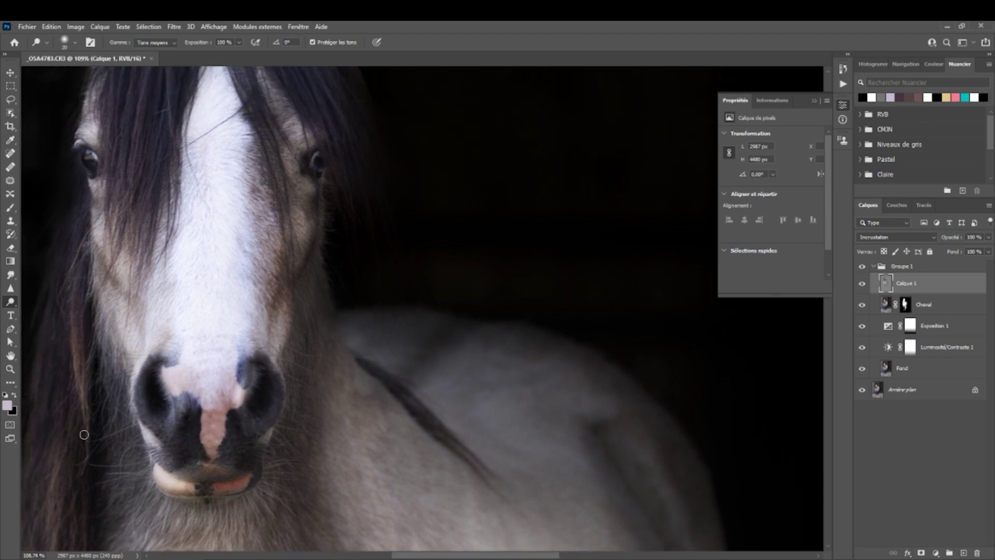
pyautogui.moveTo(85, 434)
pyautogui.mouseDown()
pyautogui.moveTo(133, 252)
pyautogui.moveTo(169, 459)
pyautogui.mouseUp()
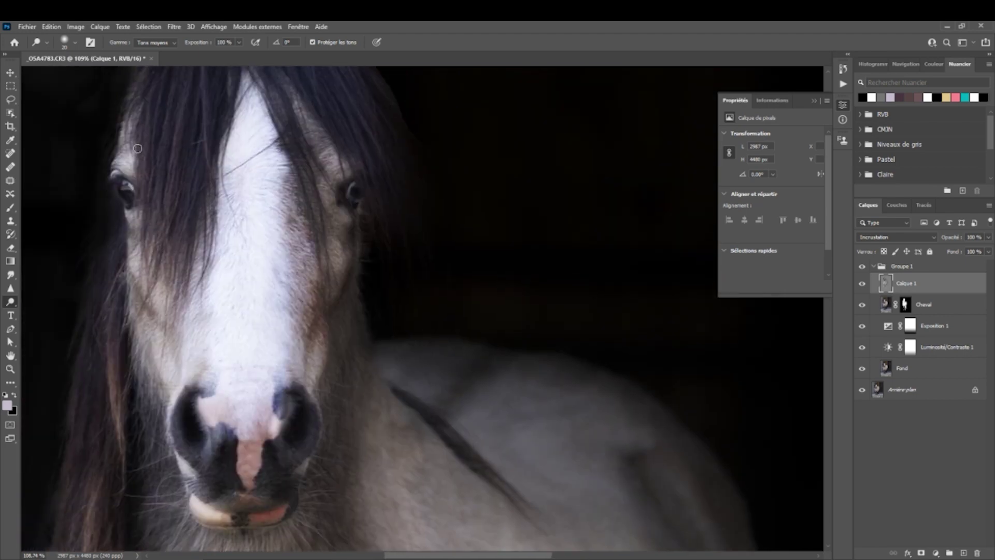
pyautogui.moveTo(120, 136); pyautogui.dragTo(121, 295)
# Touch up the Cheval layer's mask around the horse's ears with a small white brush
pyautogui.click(905, 305)
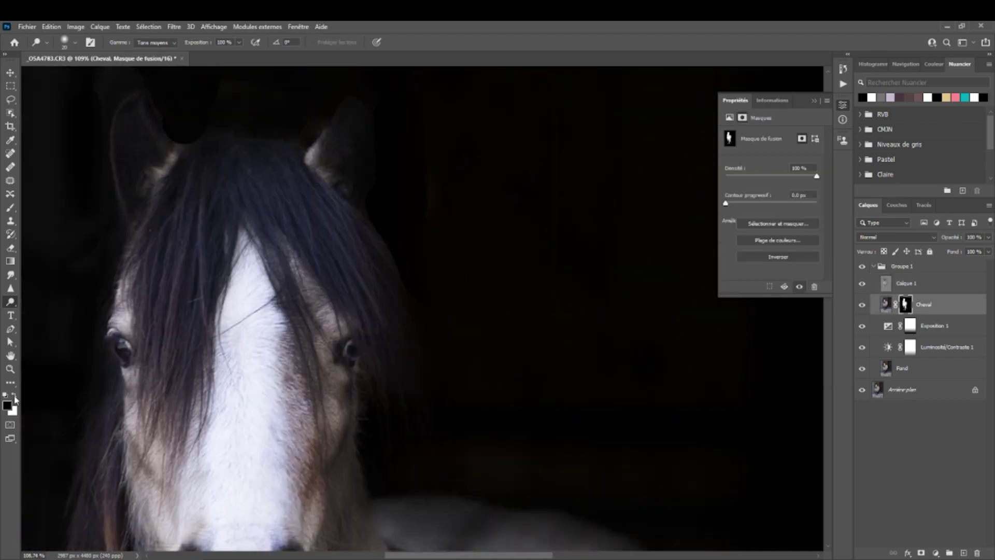
pyautogui.press('b')
pyautogui.press('x')
pyautogui.keyDown('alt'); pyautogui.rightClick(166, 165); pyautogui.keyUp('alt')
# Return to Calque 1 and work along the forelock strands, switching from the Dodge tool to the Burn tool at 50% exposure
pyautogui.click(12, 302)
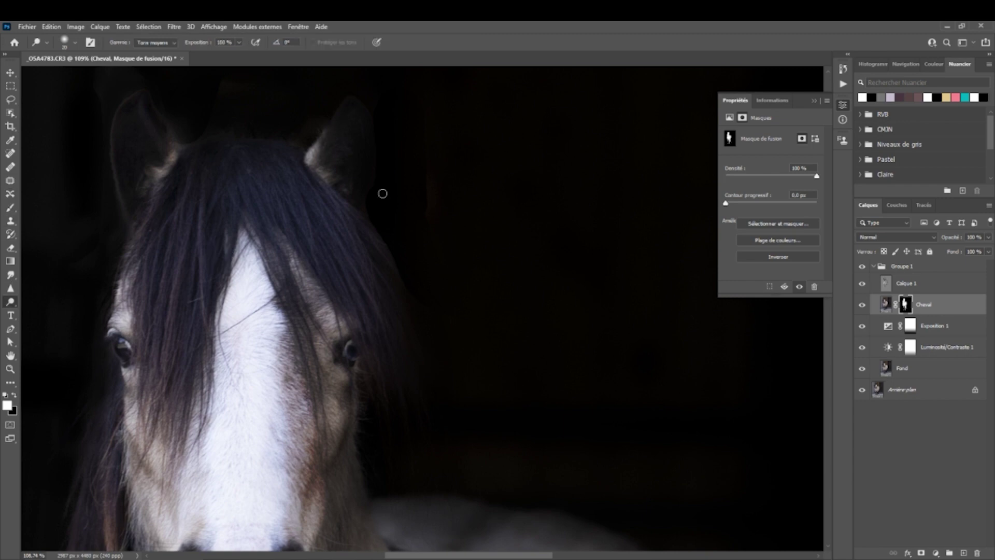
pyautogui.click(886, 285)
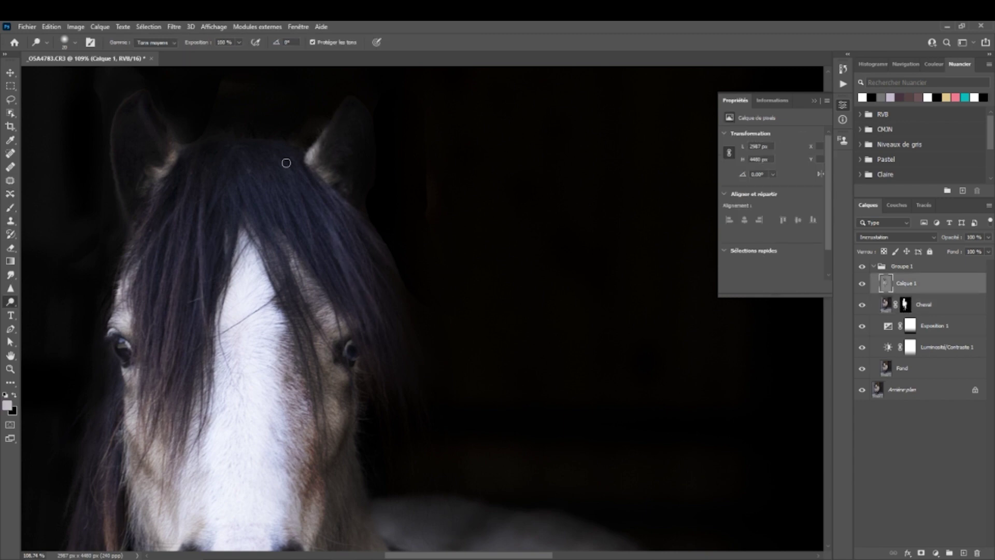
pyautogui.hotkey('shift', 'o')
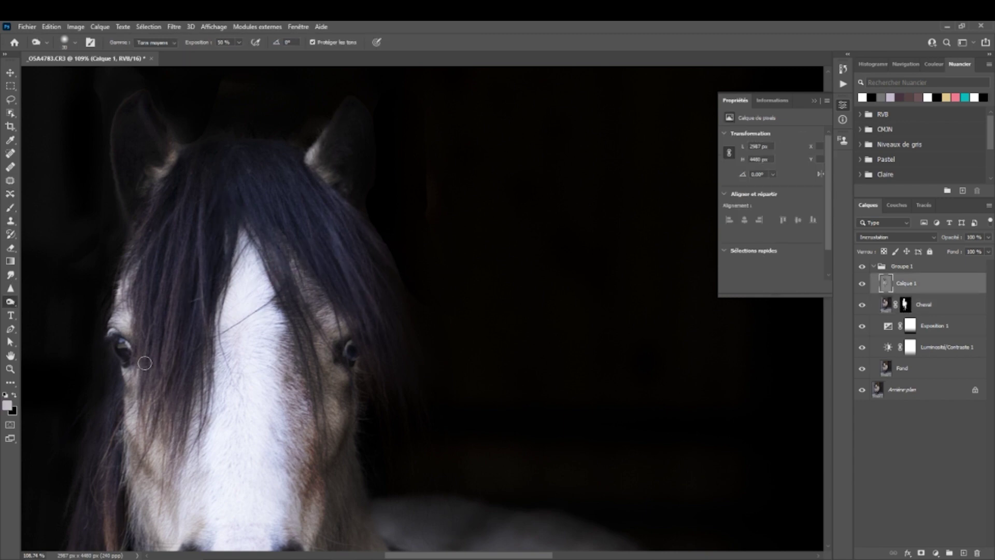
pyautogui.moveTo(244, 210); pyautogui.dragTo(257, 263)
pyautogui.moveTo(274, 224); pyautogui.dragTo(302, 291)
pyautogui.moveTo(240, 241); pyautogui.dragTo(228, 286)
# Toggle the visibility of Calque 1 and Groupe 1 to compare the picture before and after the retouching
pyautogui.click(862, 285)
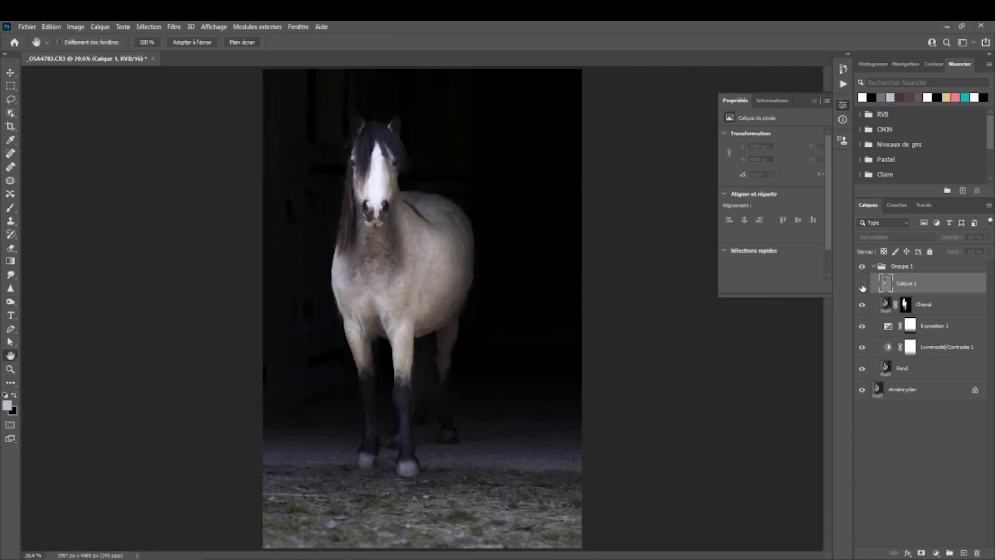
pyautogui.click(863, 284)
pyautogui.click(862, 267)
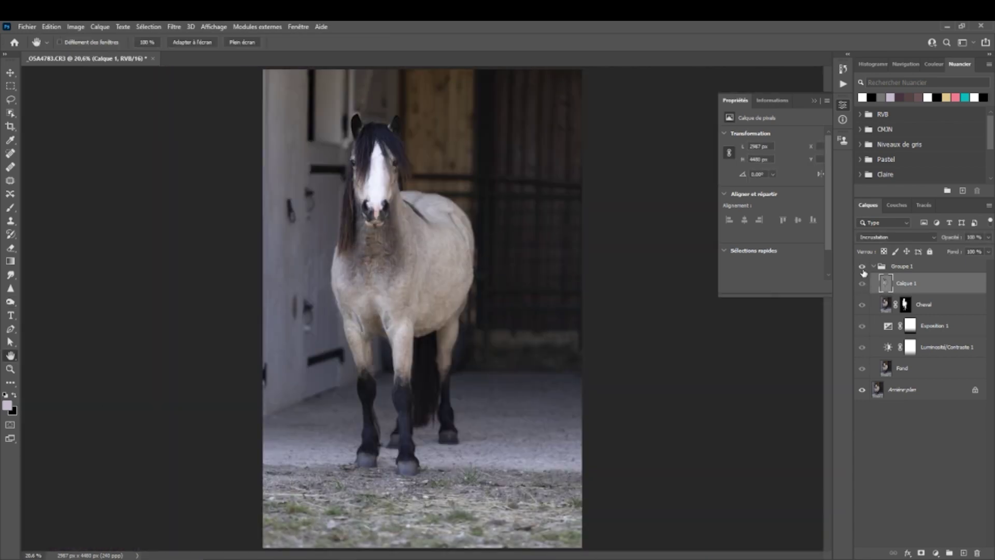
pyautogui.click(862, 267)
pyautogui.click(863, 284)
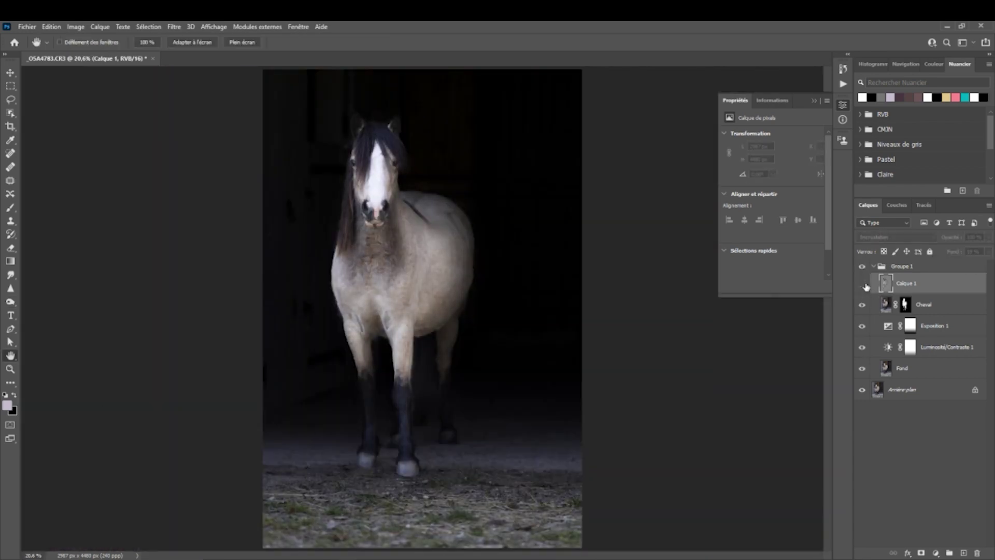
pyautogui.click(863, 284)
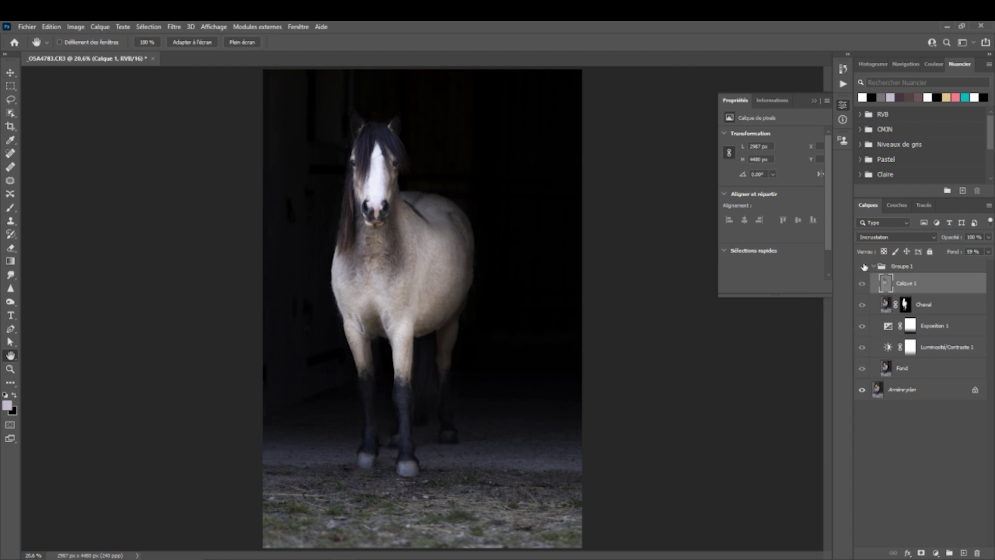
# Preview Calque 1 in Normal mode, restore Incrustation and compare the image with Groupe 1 hidden and shown
pyautogui.click(896, 237)
pyautogui.click(876, 245)
pyautogui.click(882, 236)
pyautogui.click(885, 364)
pyautogui.click(862, 267)
pyautogui.click(862, 266)
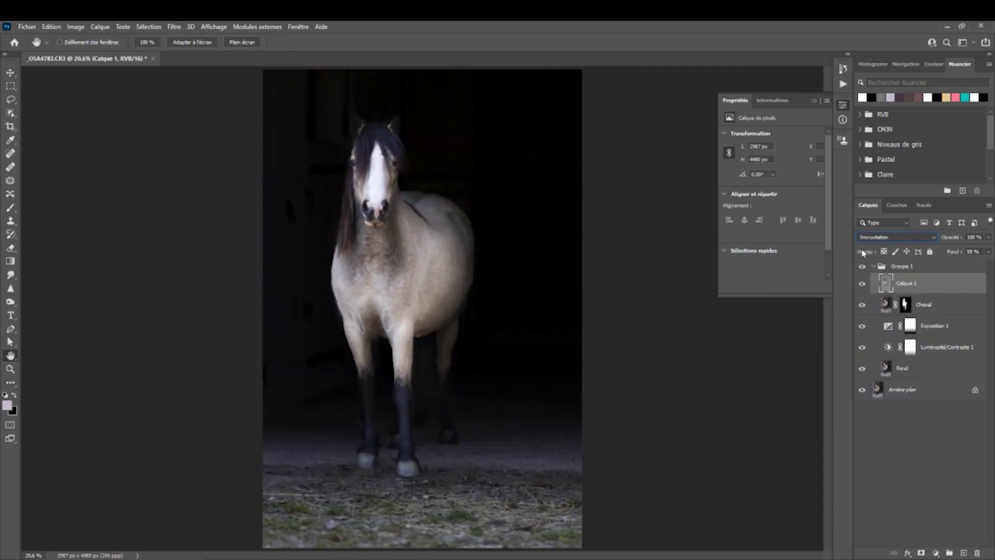
# Examine the dodge and burn strokes on Calque 1 in Normal mode at 100% fill, and return the layer to Incrustation
pyautogui.click(894, 237)
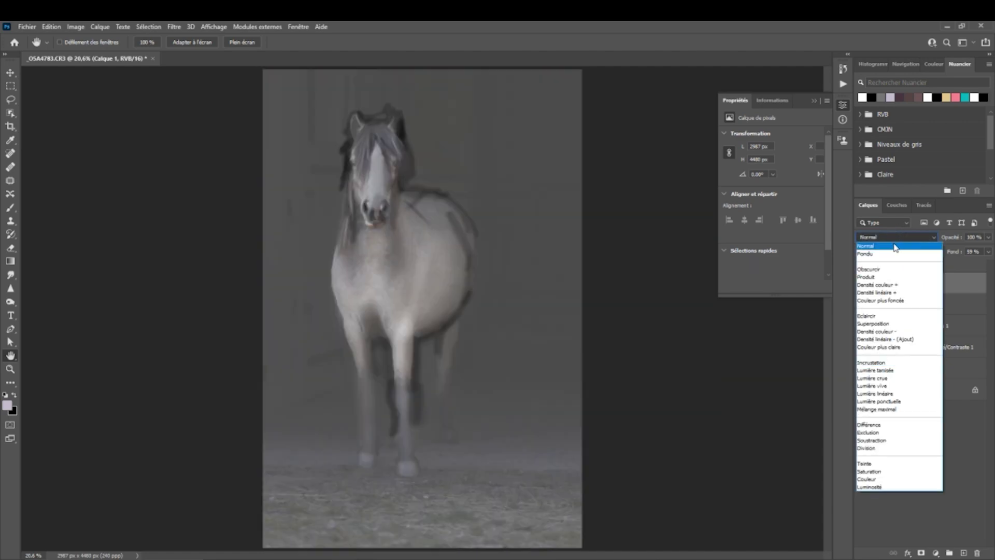
pyautogui.click(894, 246)
pyautogui.click(987, 252)
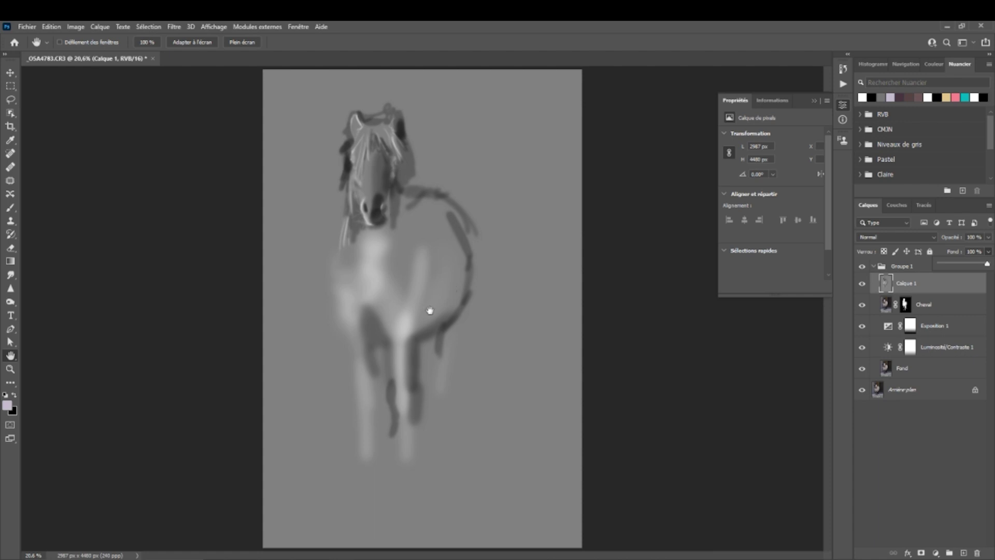
pyautogui.click(897, 237)
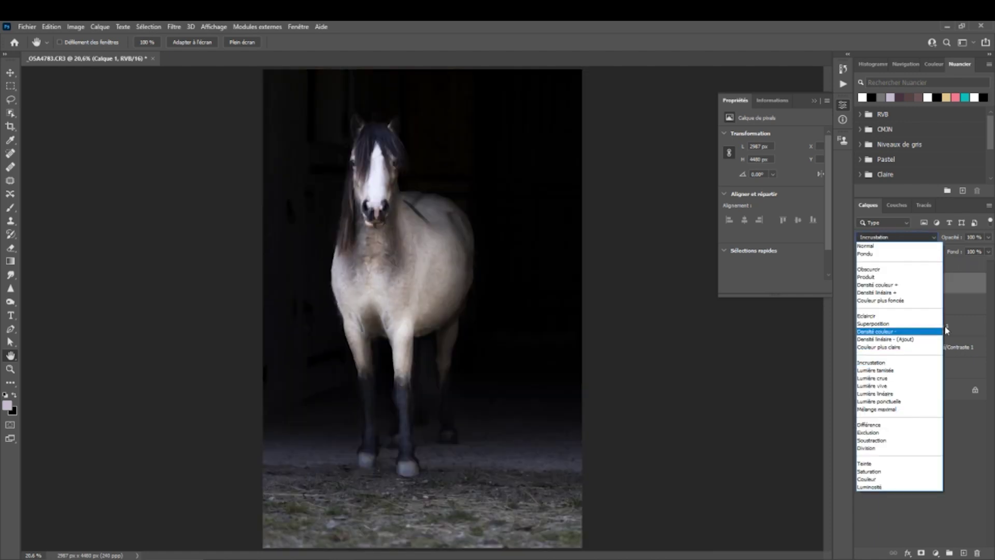
pyautogui.click(888, 362)
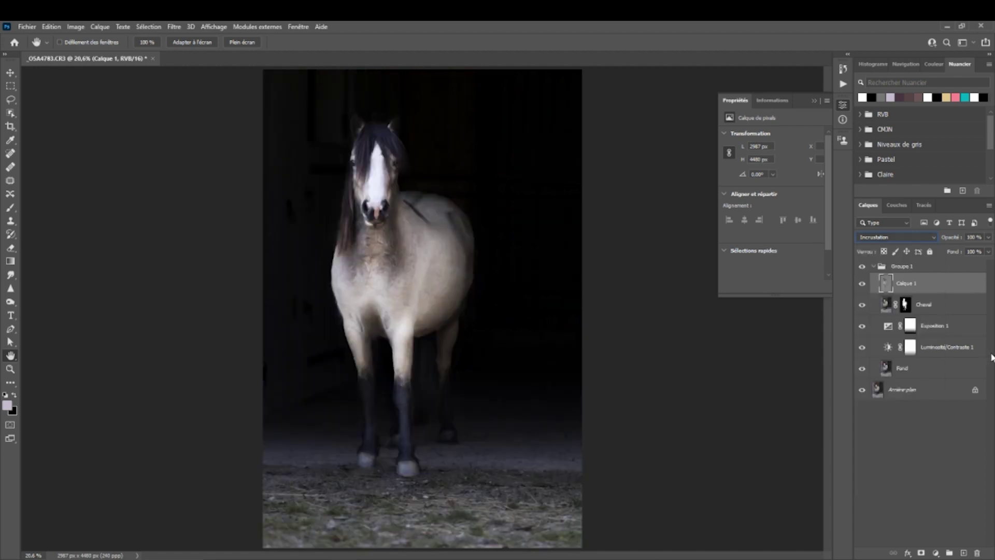
# Reduce the fill opacity of Calque 1, deselect the layer and compare the result with Groupe 1 hidden and shown
pyautogui.click(987, 253)
pyautogui.click(968, 265)
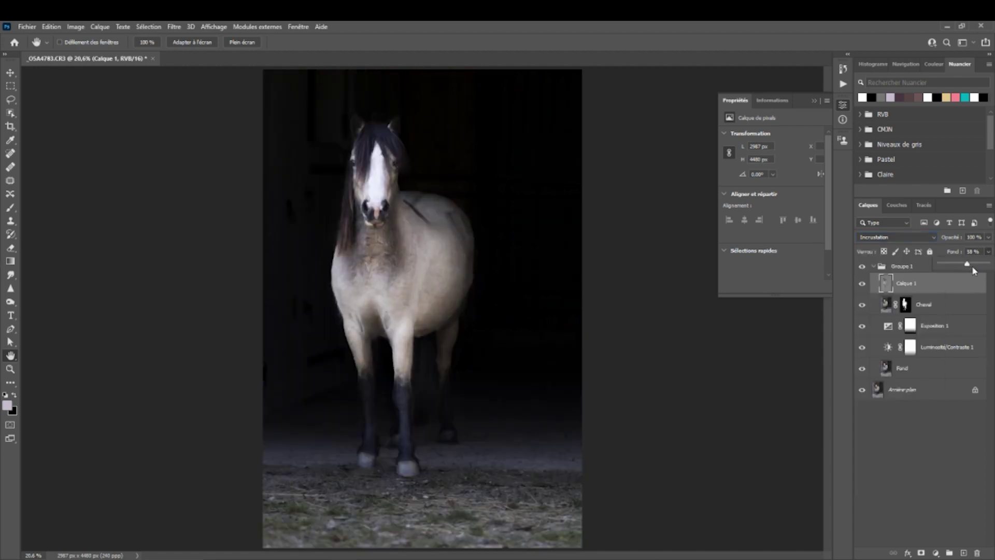
pyautogui.click(972, 264)
pyautogui.click(928, 450)
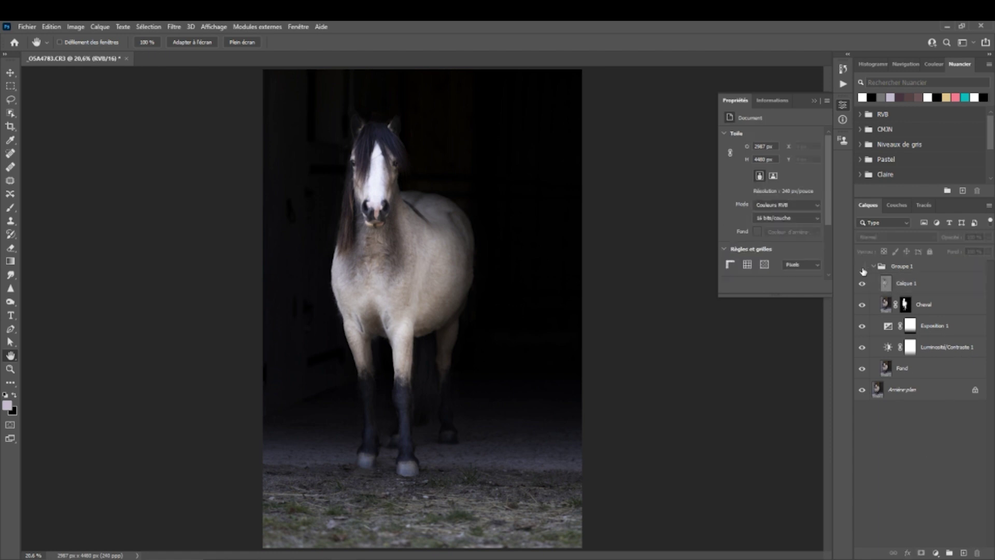
pyautogui.click(862, 266)
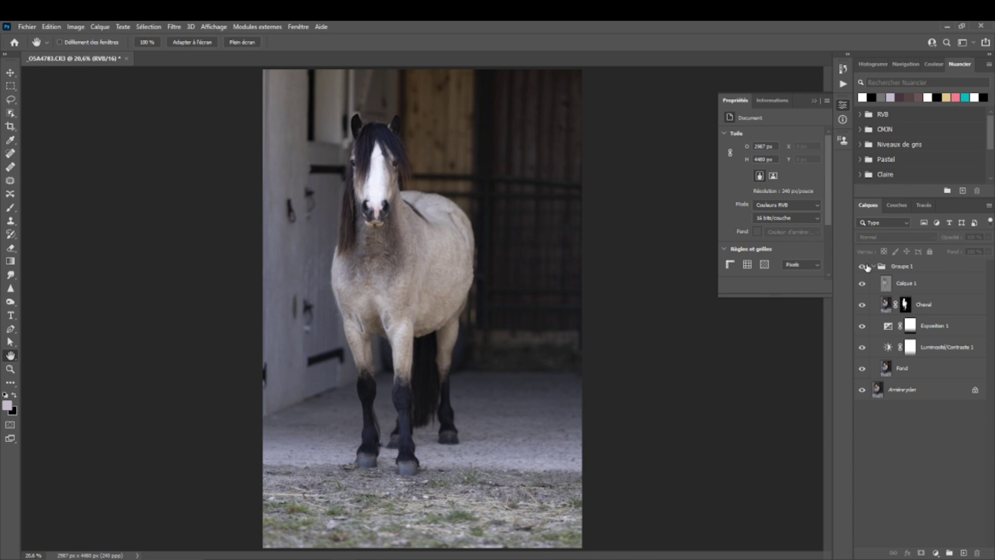
pyautogui.click(862, 267)
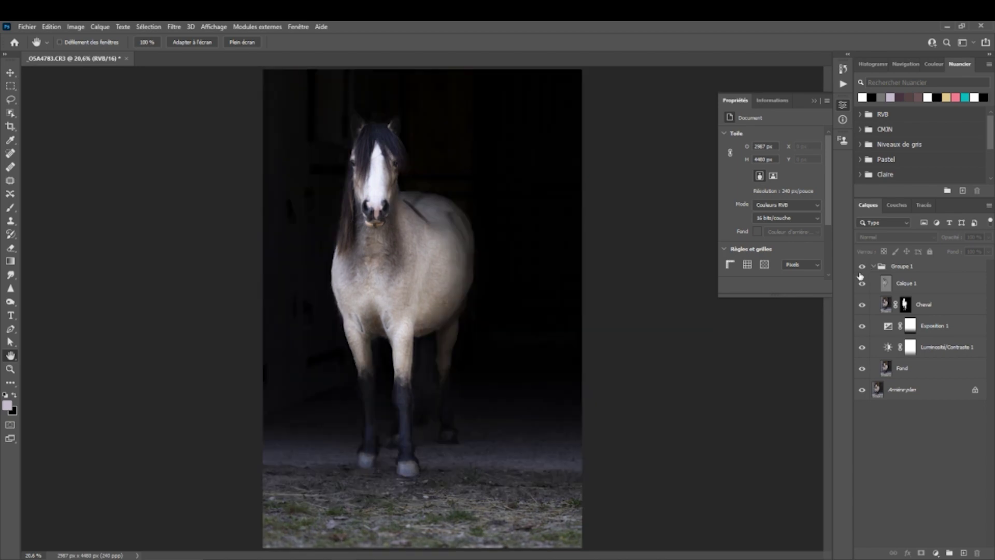
pyautogui.click(11, 371)
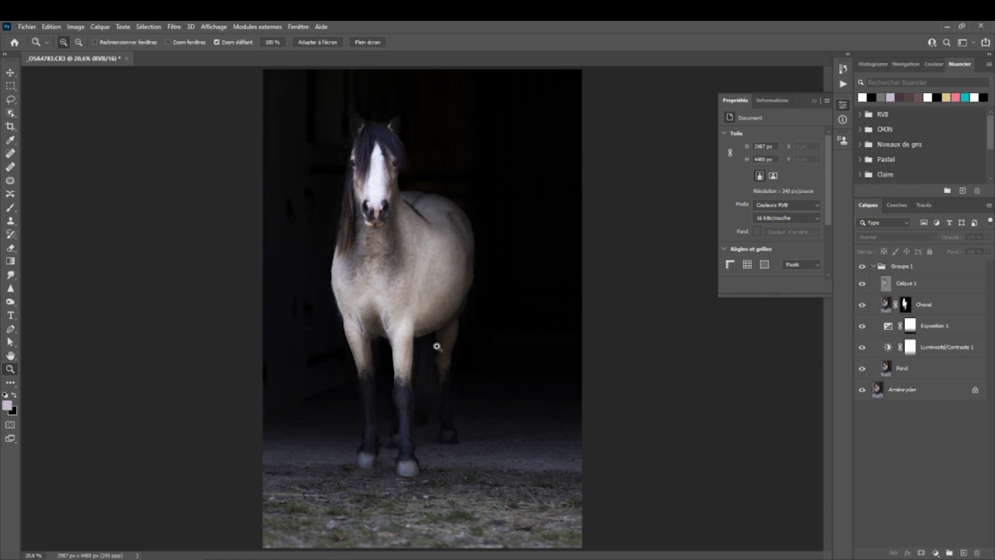
pyautogui.moveTo(383, 186); pyautogui.dragTo(419, 186)
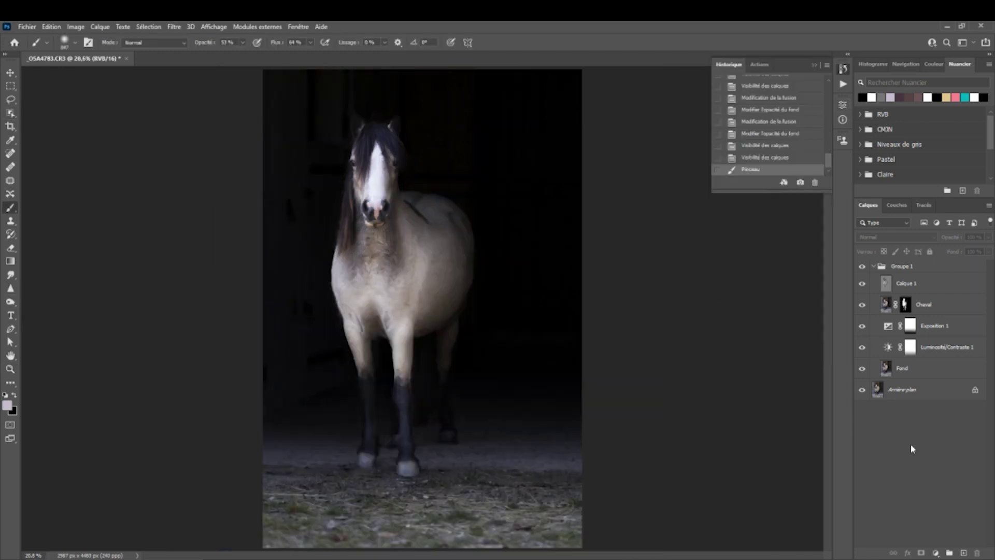
# Add a Courbes adjustment layer above the Cheval layer and shape its RVB curve into a contrast-boosting S
pyautogui.click(888, 303)
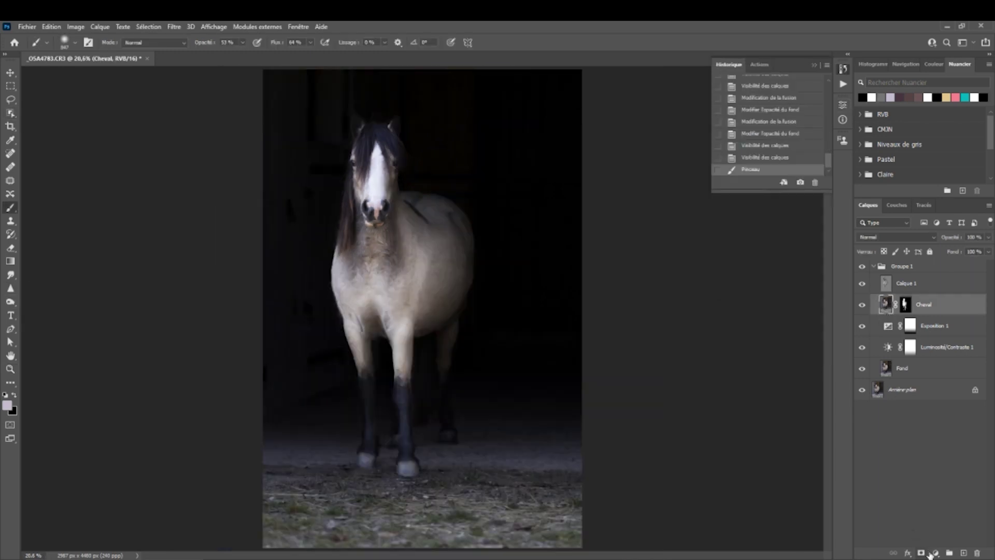
pyautogui.click(935, 554)
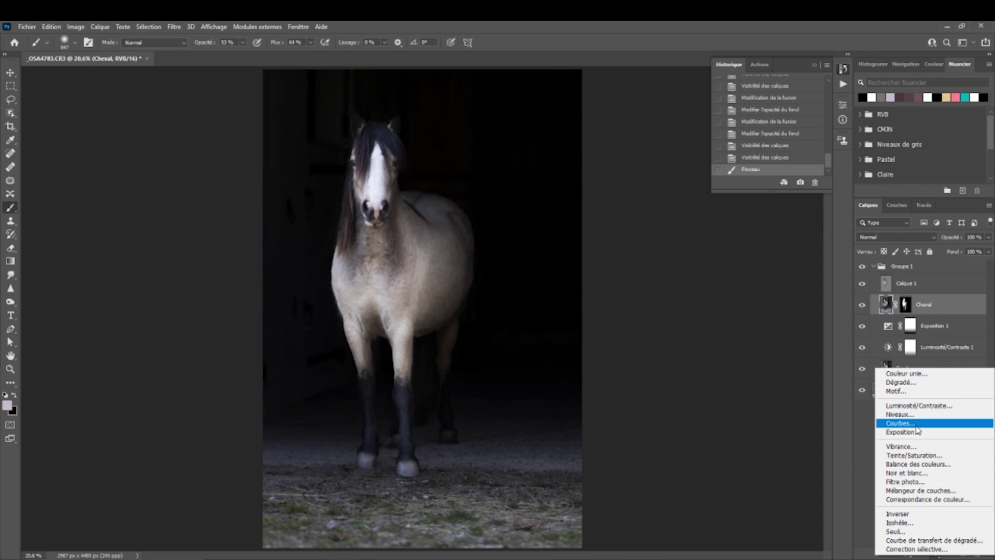
pyautogui.click(904, 424)
pyautogui.moveTo(771, 202); pyautogui.dragTo(796, 175)
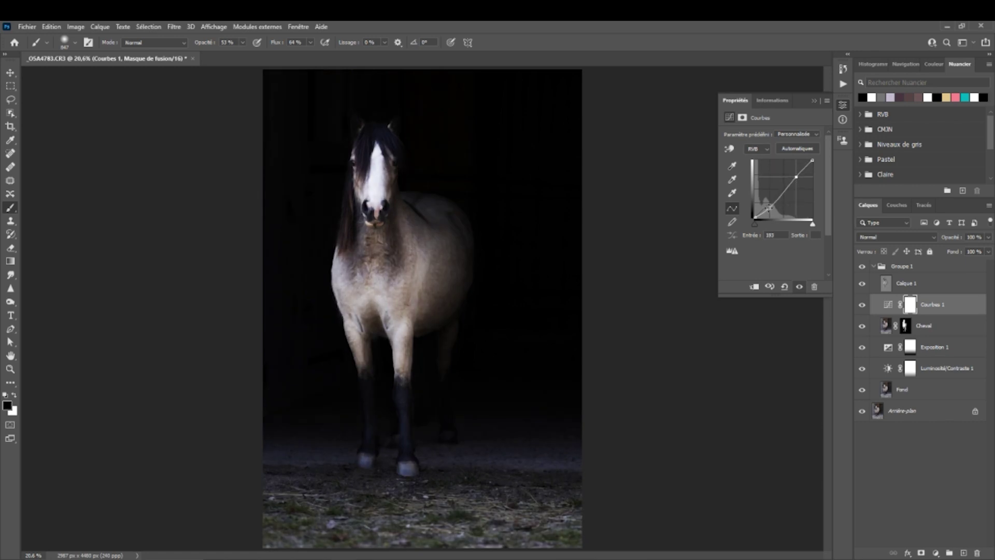
# Raise the shadow point of the Courbes 1 RVB curve to soften the contrast, and display the histogram
pyautogui.moveTo(769, 207)
pyautogui.mouseDown()
pyautogui.moveTo(766, 195)
pyautogui.moveTo(778, 211)
pyautogui.moveTo(775, 199)
pyautogui.mouseUp()
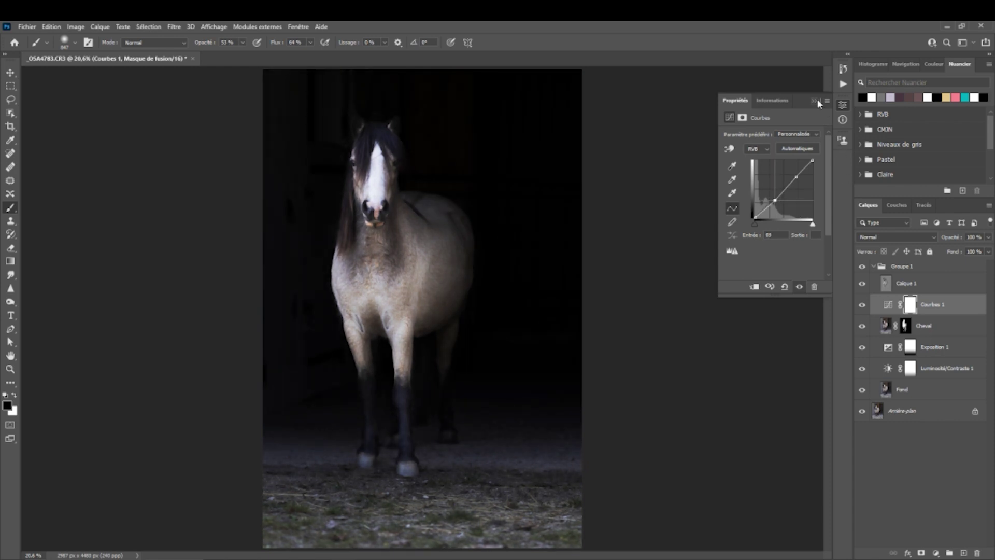
pyautogui.moveTo(775, 200); pyautogui.dragTo(773, 205)
pyautogui.click(873, 64)
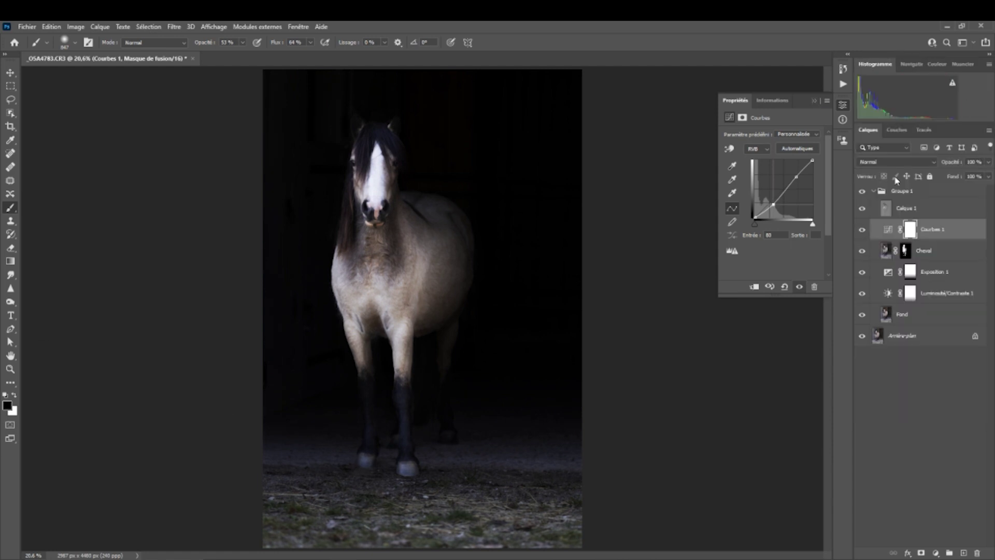
# Set the blend mode of the Courbes 1 adjustment layer to Luminosité
pyautogui.click(896, 162)
pyautogui.click(879, 412)
pyautogui.click(11, 369)
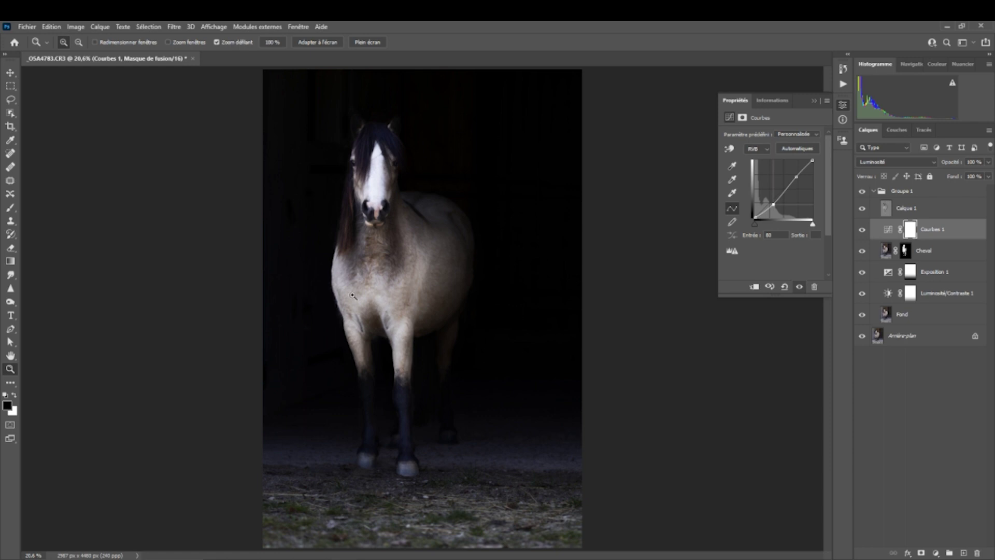
pyautogui.click(898, 164)
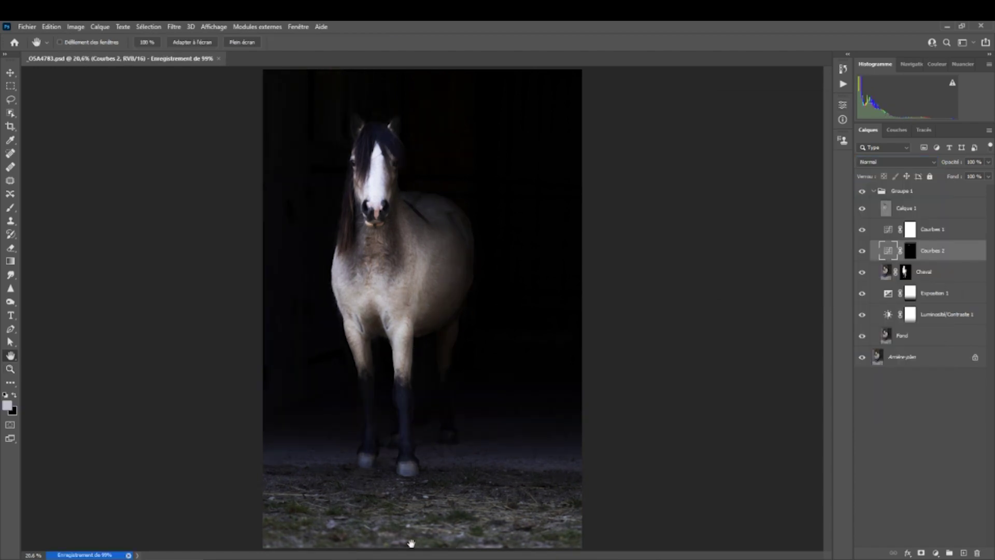
# Inspect the horse's head up close in the edited image
pyautogui.click(10, 369)
pyautogui.moveTo(363, 144); pyautogui.dragTo(459, 150)
pyautogui.moveTo(649, 237); pyautogui.dragTo(715, 246)
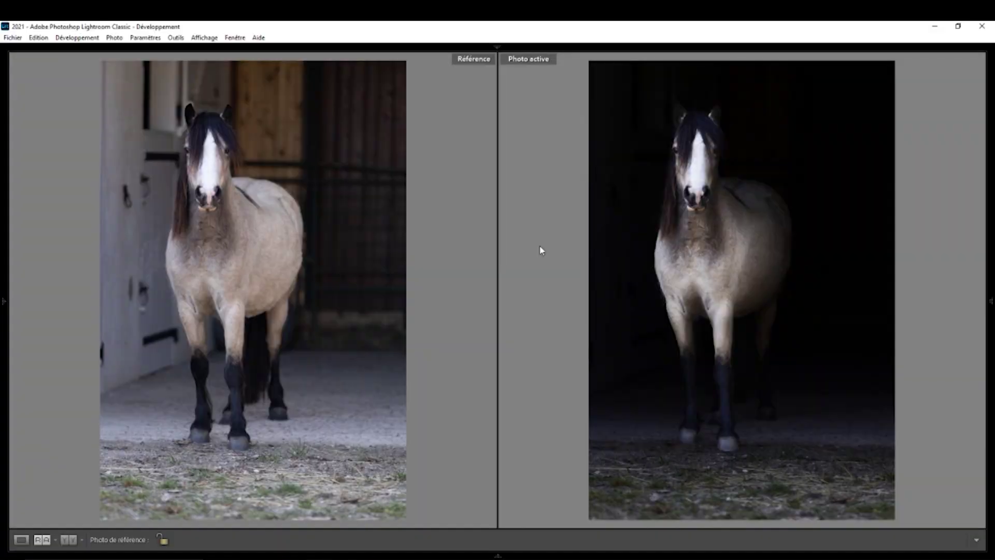
# Switch to Lightroom Classic and compare the horse's face, neck and chest up close between the reference and active photos
pyautogui.click(702, 148)
pyautogui.click(191, 160)
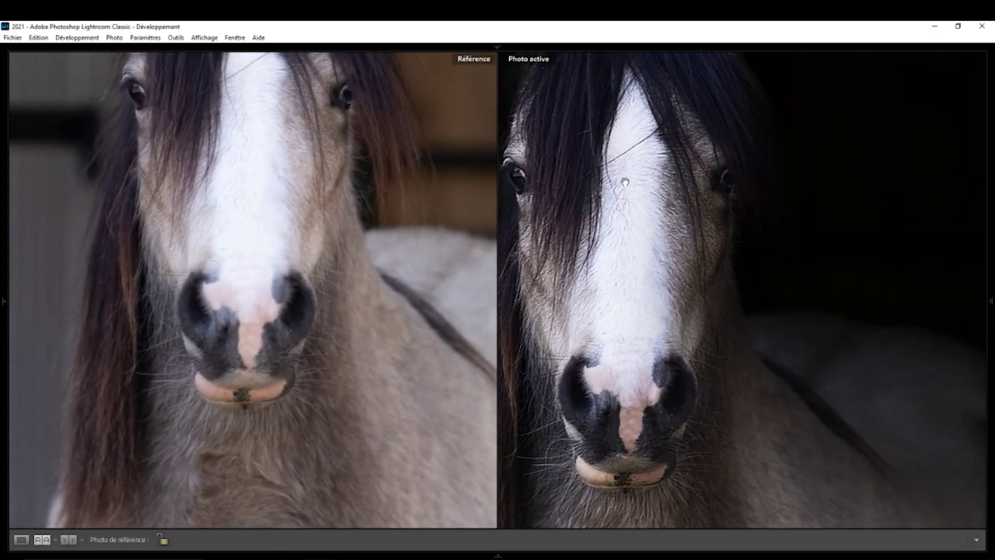
pyautogui.moveTo(368, 297); pyautogui.dragTo(344, 428)
pyautogui.moveTo(710, 362); pyautogui.dragTo(651, 285)
pyautogui.moveTo(363, 329); pyautogui.dragTo(380, 244)
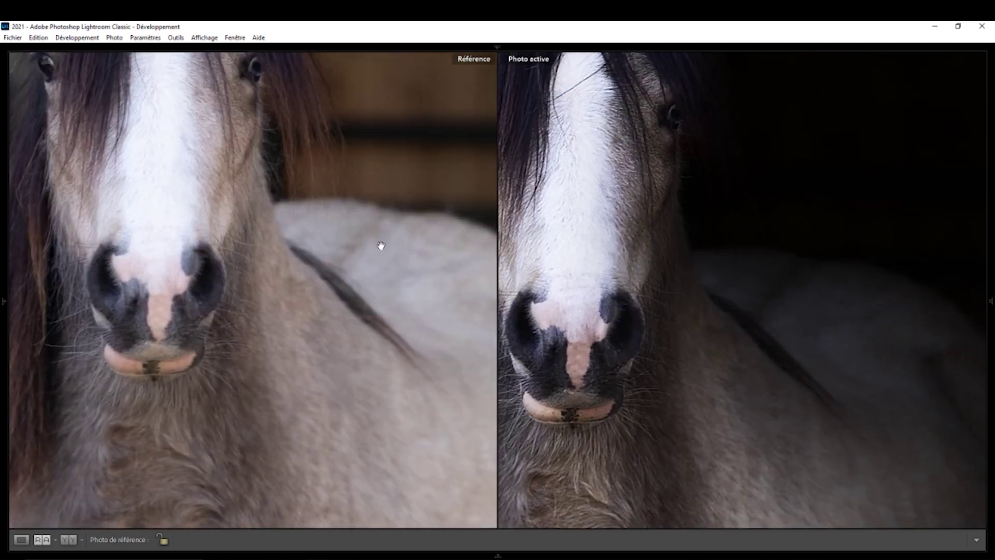
pyautogui.moveTo(775, 375); pyautogui.dragTo(778, 158)
pyautogui.moveTo(385, 379); pyautogui.dragTo(432, 156)
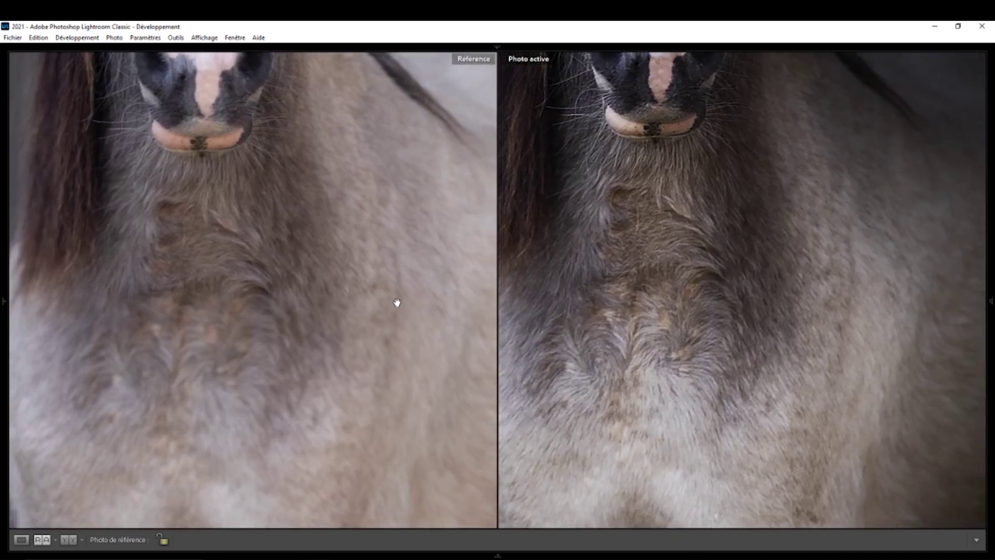
pyautogui.moveTo(705, 329); pyautogui.dragTo(742, 171)
pyautogui.moveTo(409, 399); pyautogui.dragTo(421, 221)
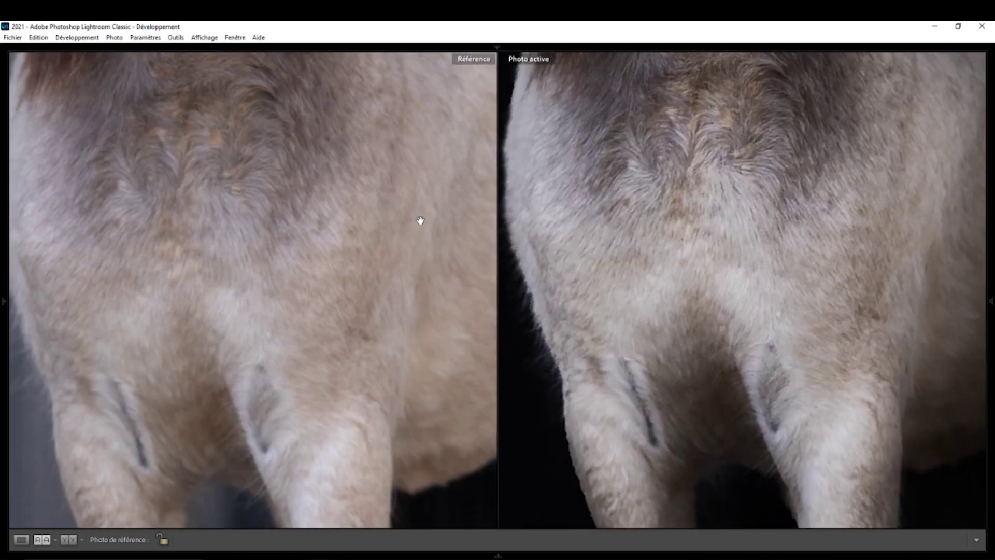
pyautogui.click(396, 271)
pyautogui.click(707, 136)
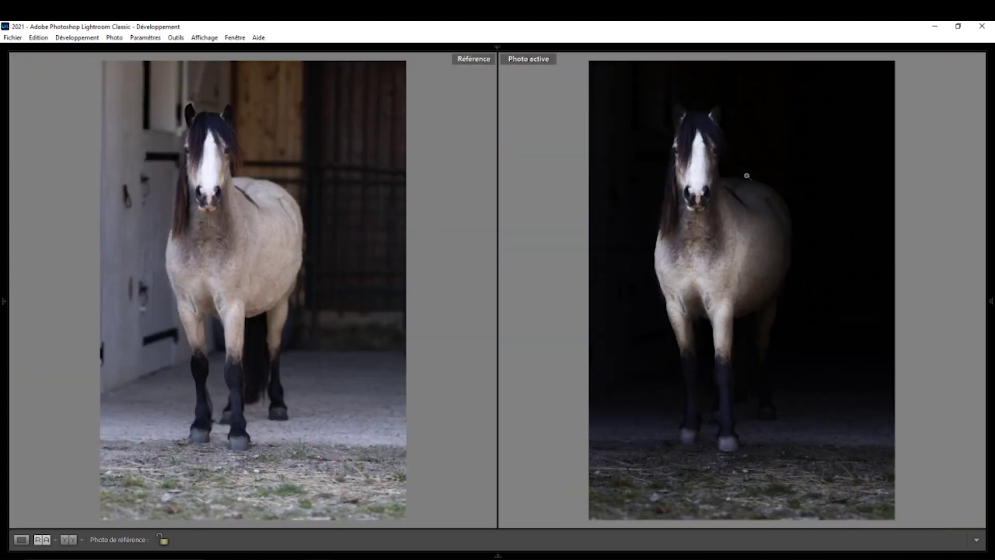
# Examine the active photo's face and chest, the ground around the hooves, and the face again at close zoom
pyautogui.click(764, 237)
pyautogui.moveTo(710, 203); pyautogui.dragTo(848, 362)
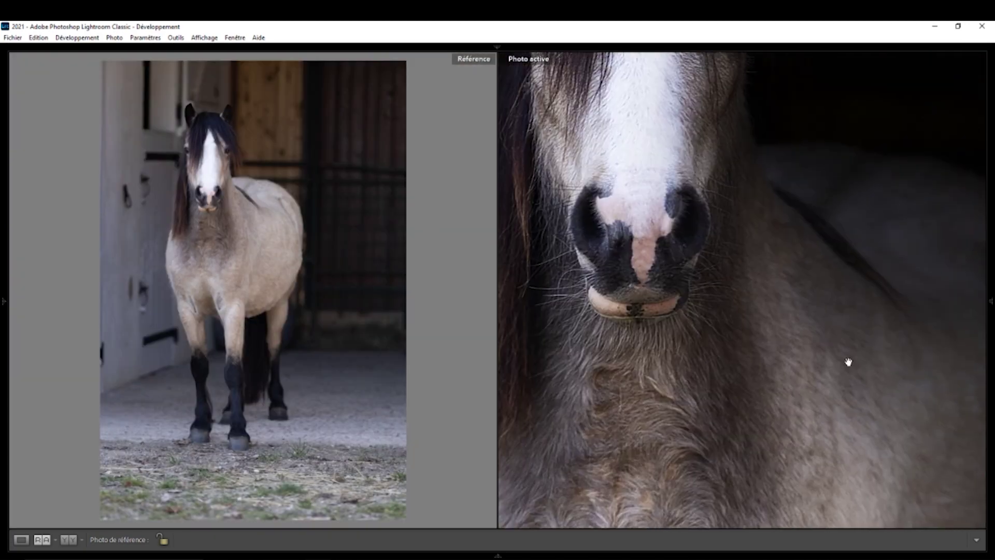
pyautogui.moveTo(656, 154); pyautogui.dragTo(731, 309)
pyautogui.click(735, 215)
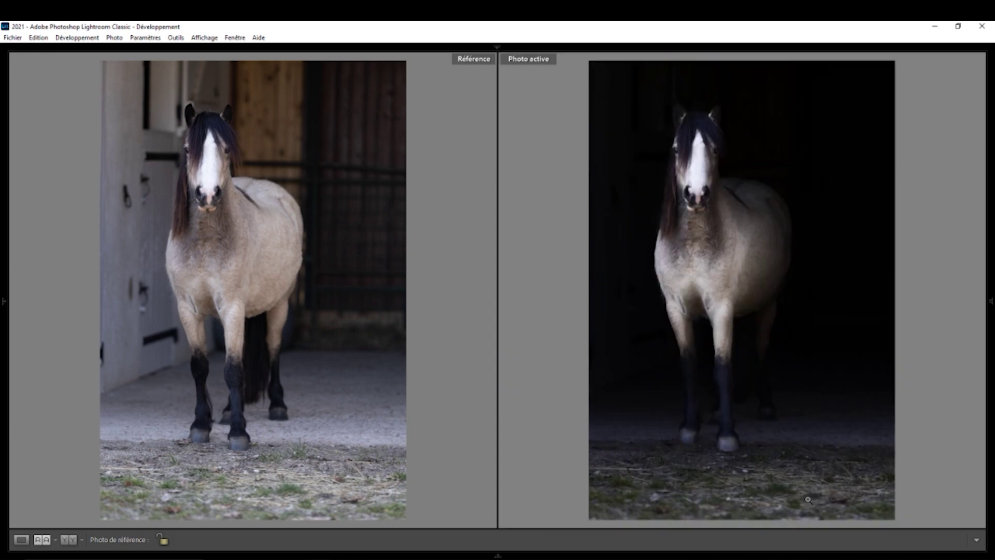
pyautogui.click(774, 479)
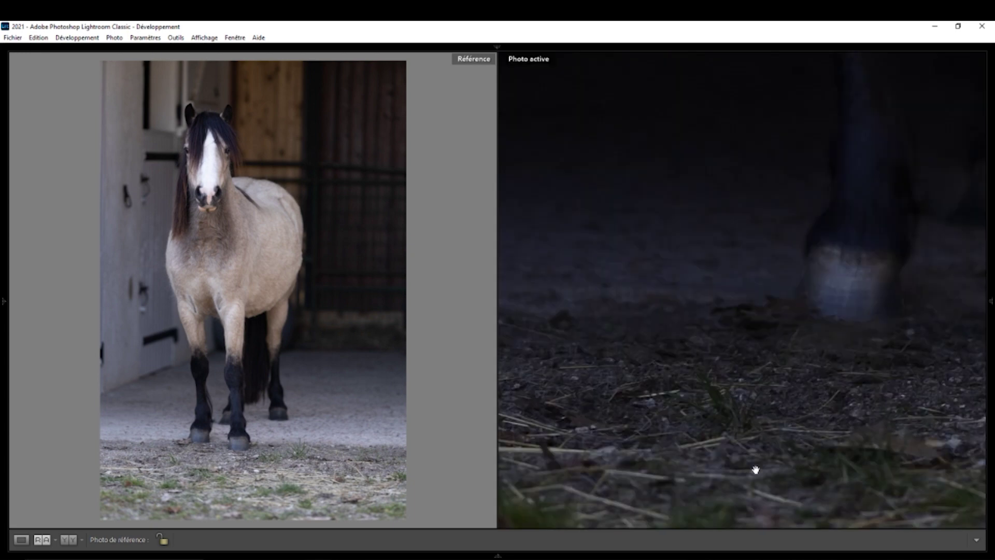
pyautogui.click(758, 430)
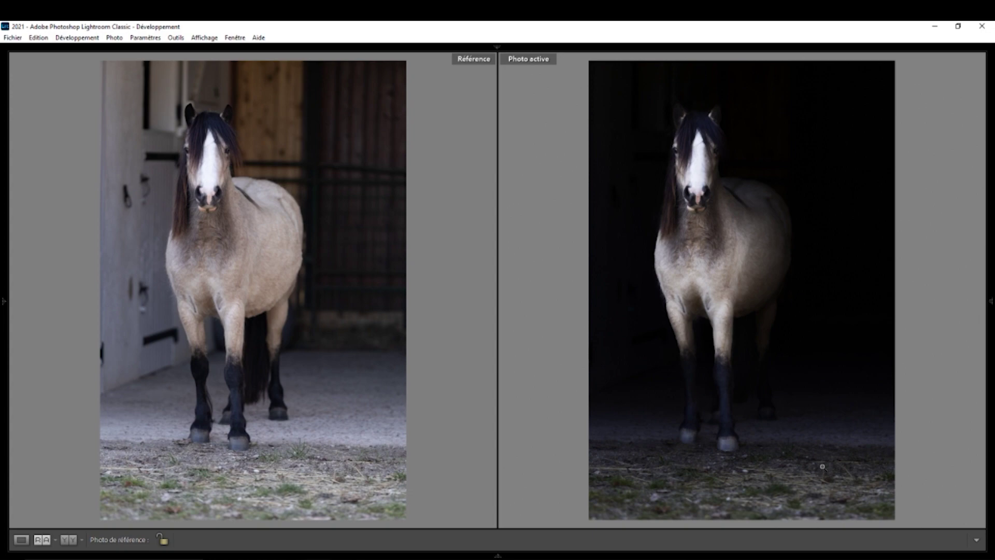
pyautogui.press('z')
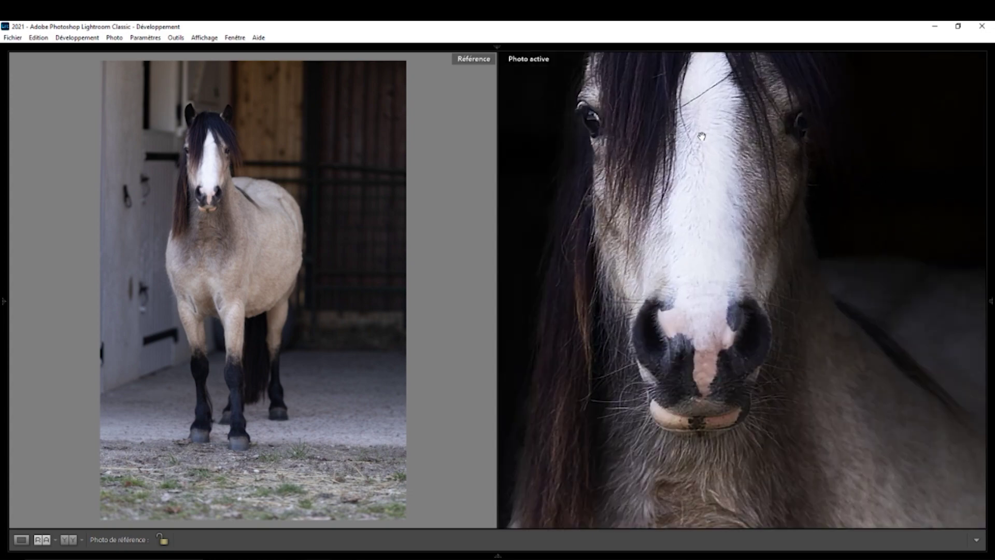